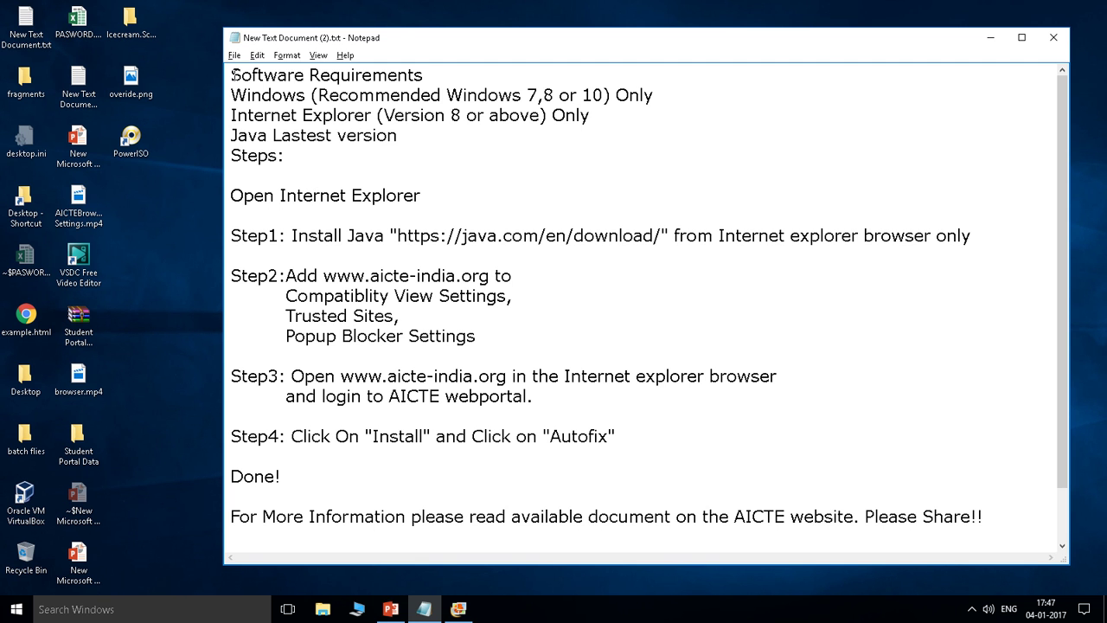
- Highlight the Software Requirements heading and the Windows 7/8/10, Internet Explorer and latest Java lines
left_click_drag(232, 75, 423, 77)
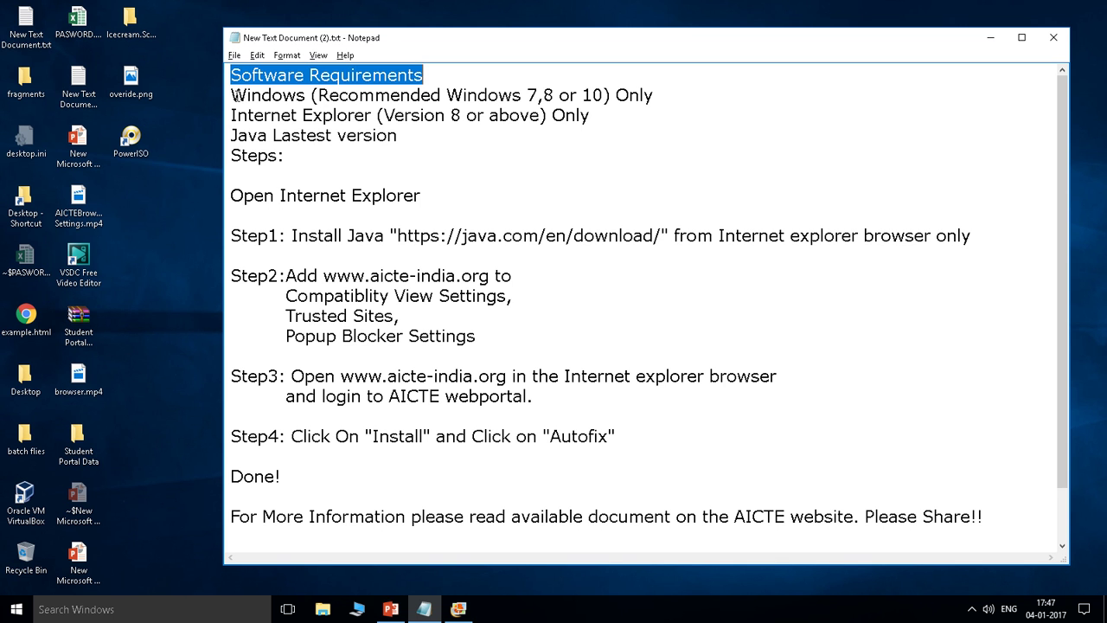
left_click_drag(235, 95, 510, 95)
left_click(587, 82)
left_click_drag(586, 83, 686, 99)
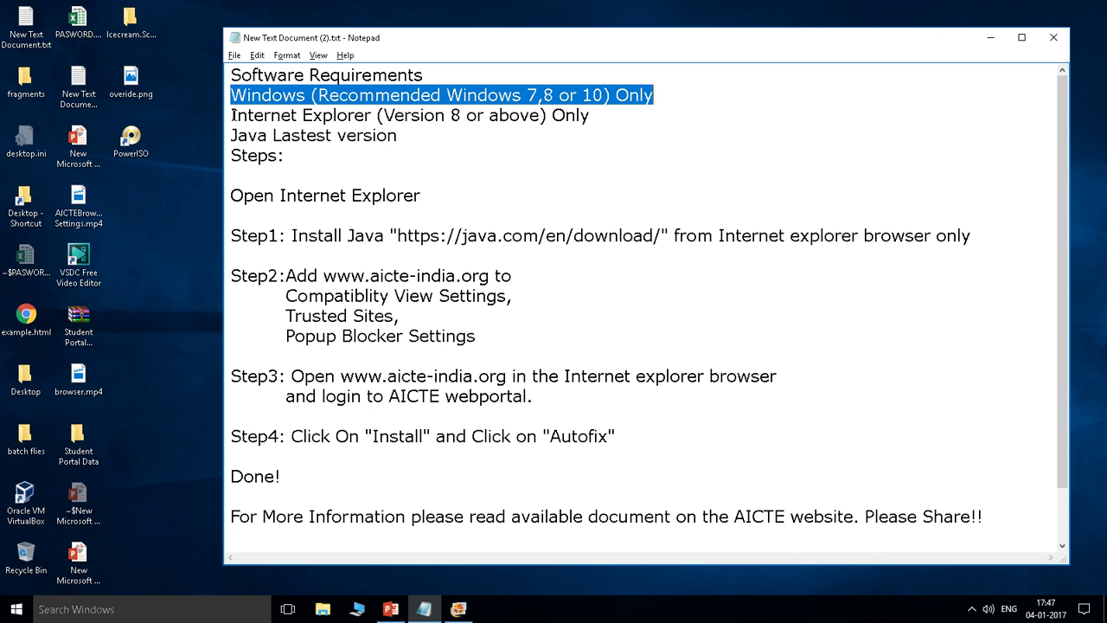
left_click_drag(233, 115, 589, 121)
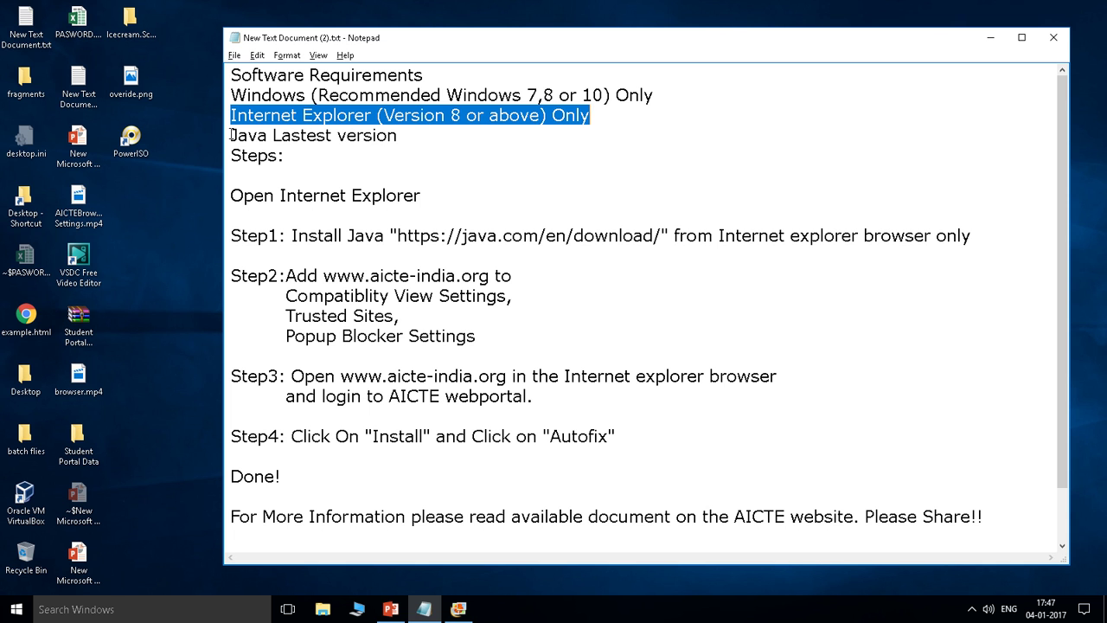
left_click_drag(231, 136, 402, 135)
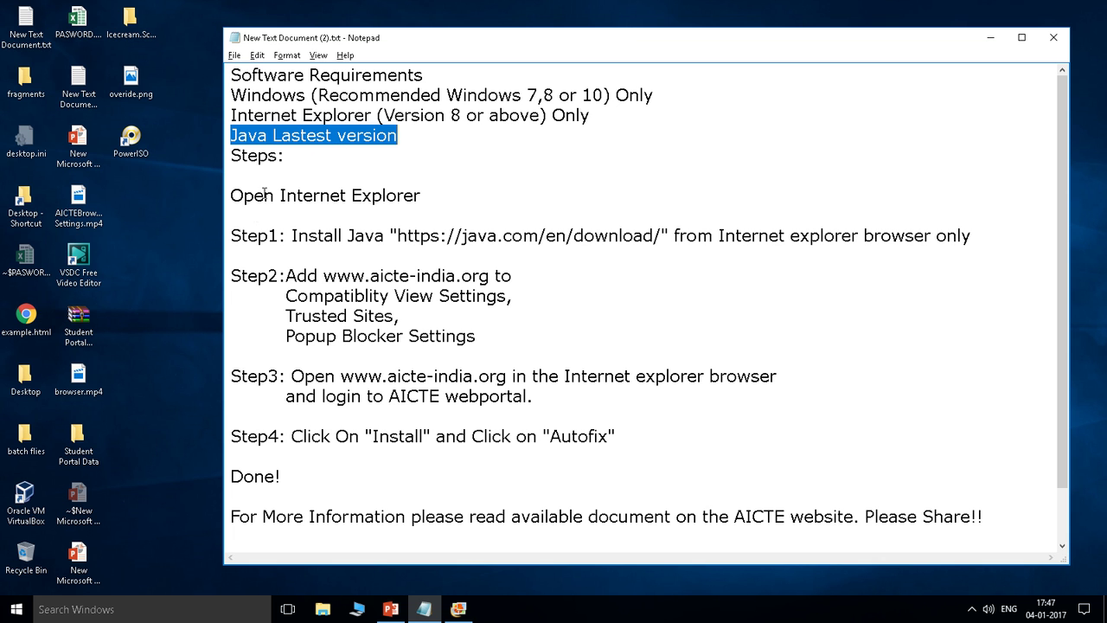
- Search 'inter' to launch Internet Explorer and review the Step1 Java install instruction
left_click(103, 609)
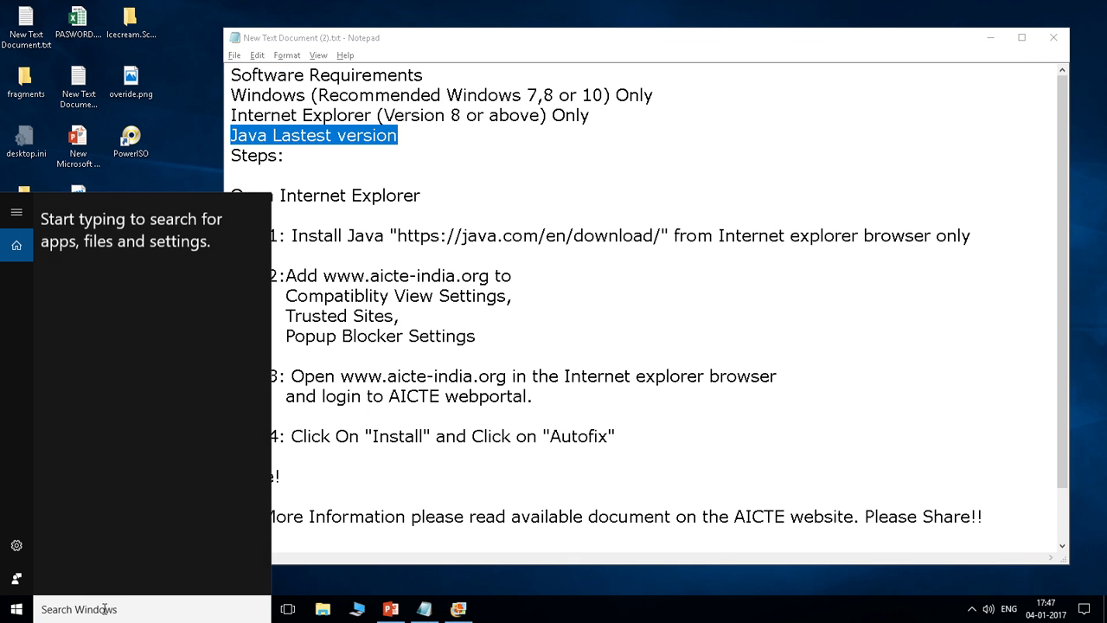
type("inte")
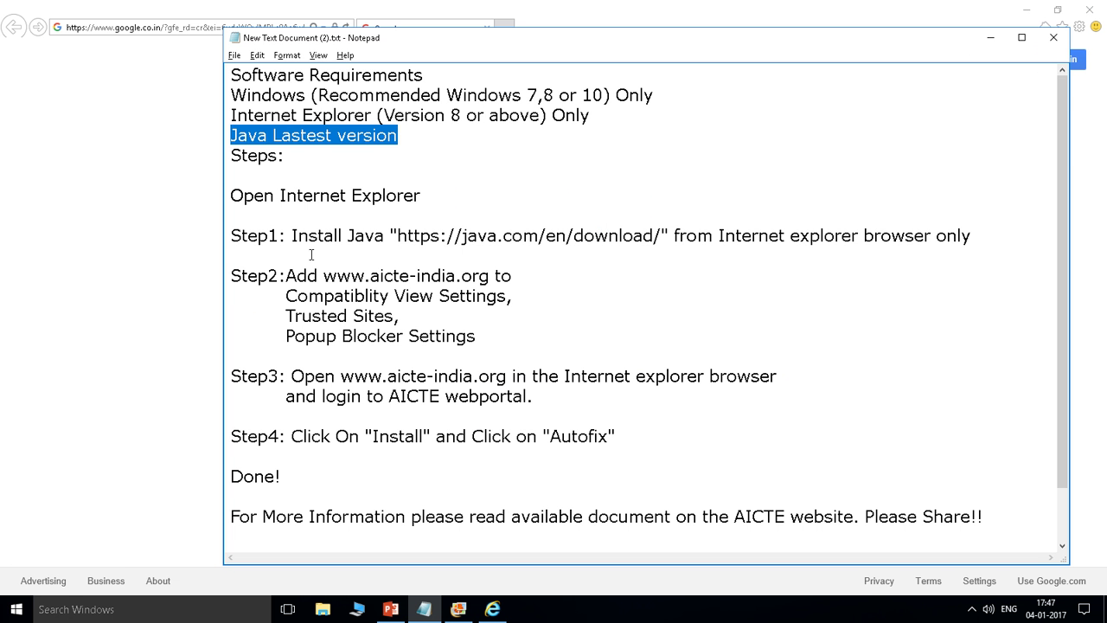
left_click_drag(232, 239, 972, 230)
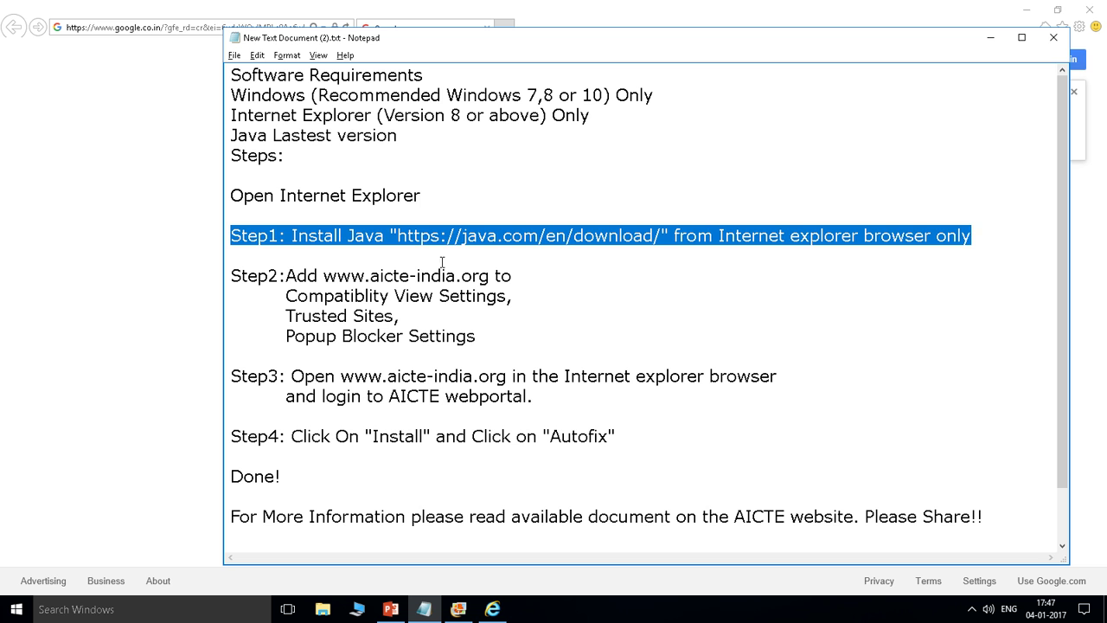
- Copy the Java download address from Step1 and switch to Internet Explorer
left_click(409, 250)
left_click_drag(397, 236, 663, 235)
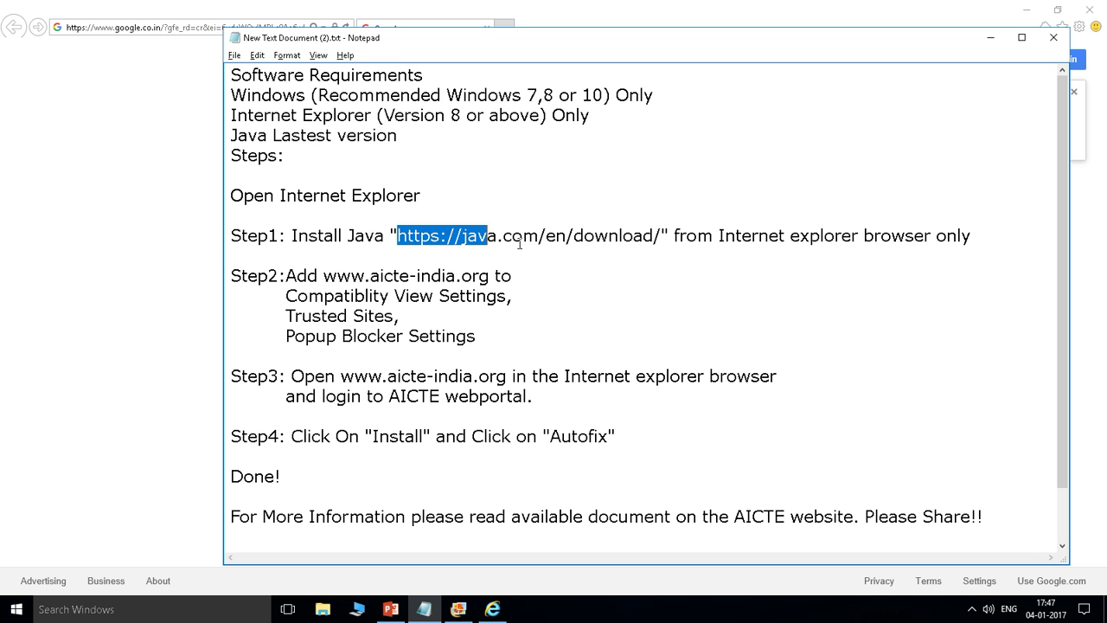
right_click(647, 239)
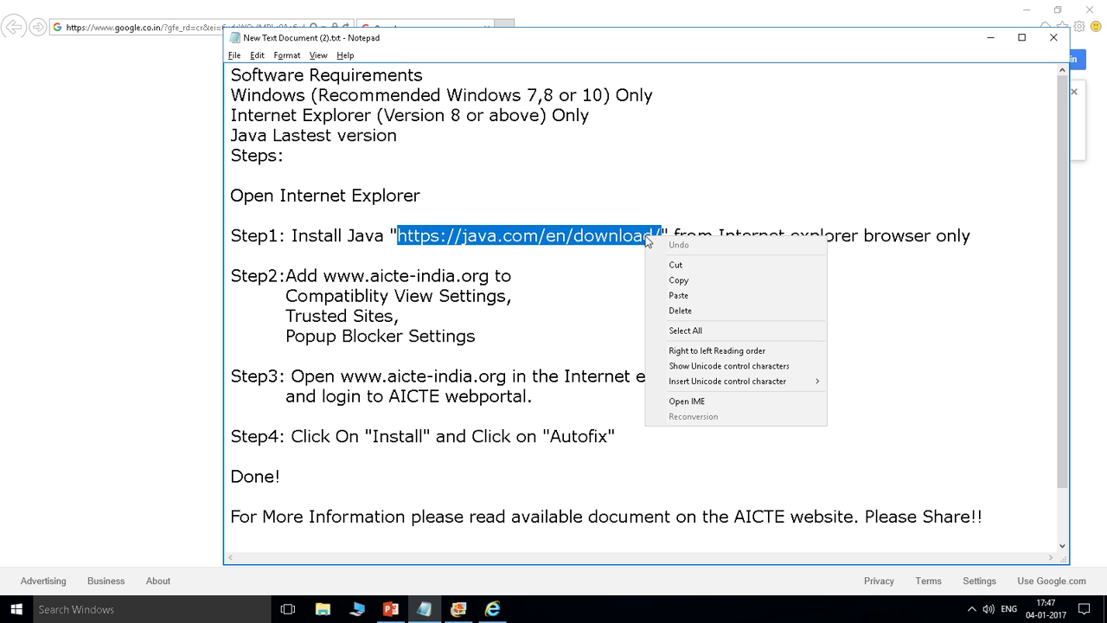
left_click(679, 280)
key("alt+Tab")
- Load the copied Java URL and continue to the Download Java for Windows page
left_click(191, 33)
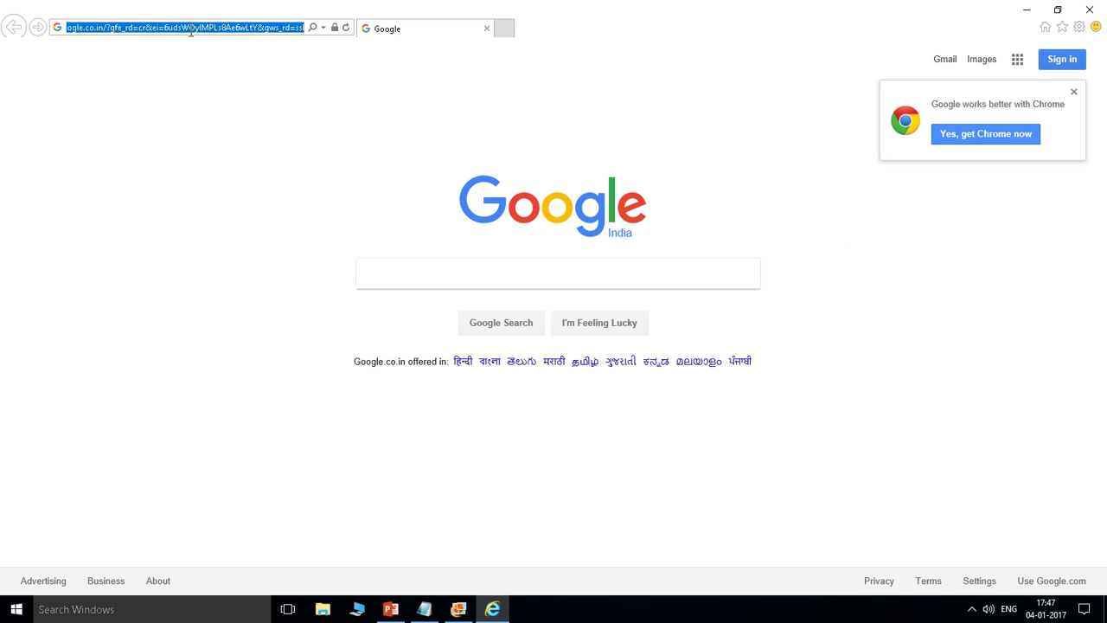
key("ctrl+v")
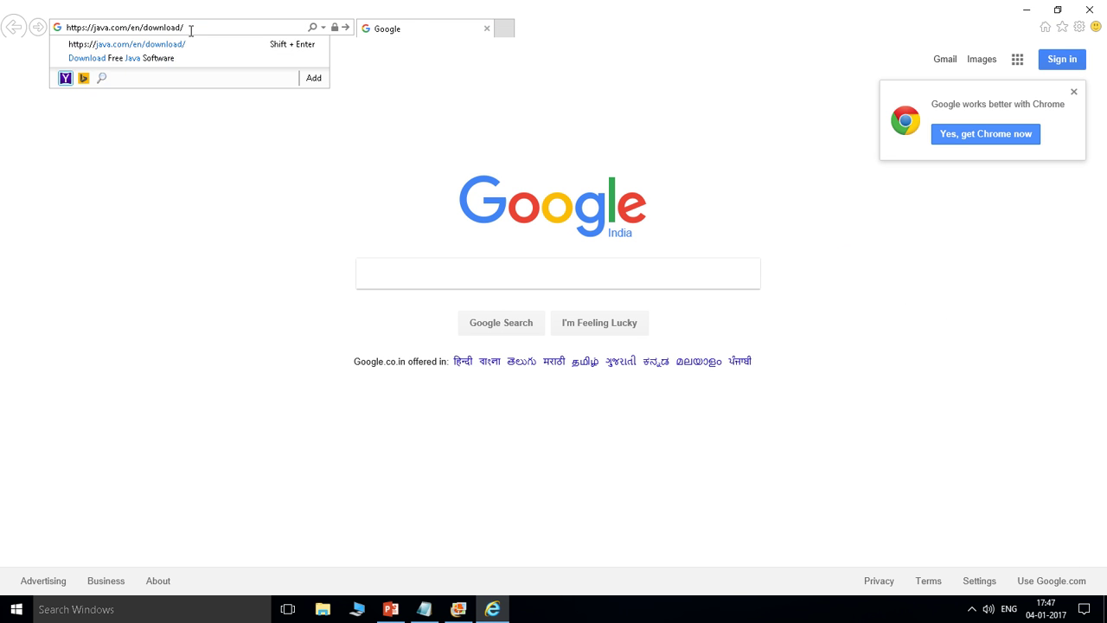
key("Return")
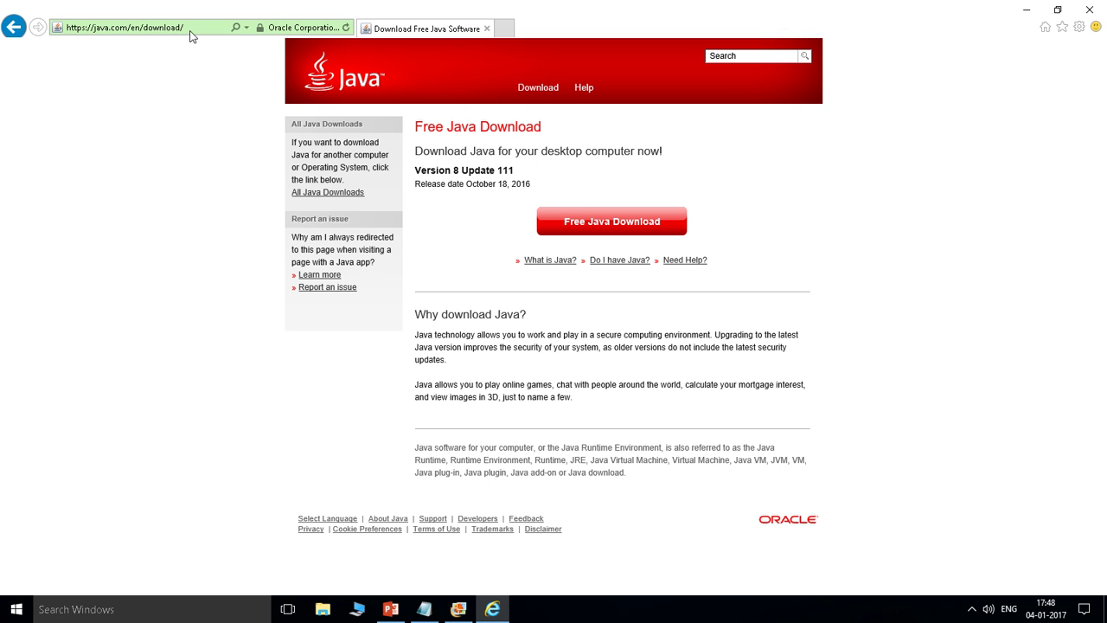
left_click(592, 226)
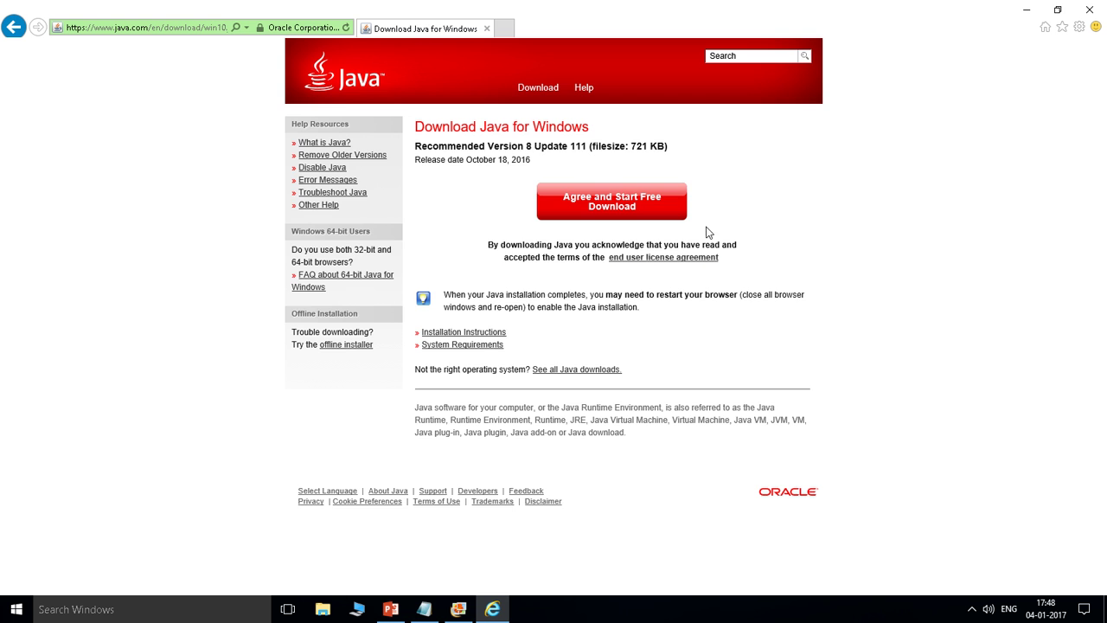
key("alt+Tab")
key("alt+Tab")
- Enable both Java(tm) Plug-In SSV Helper add-ons in Manage add-ons
left_click(1078, 32)
left_click(993, 142)
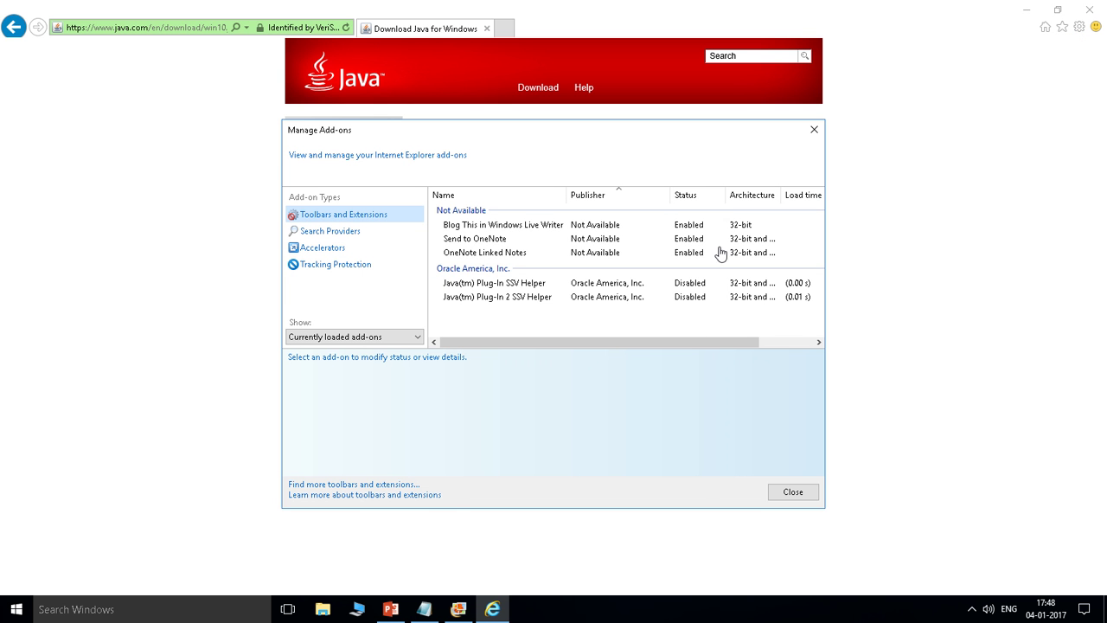
left_click(685, 300)
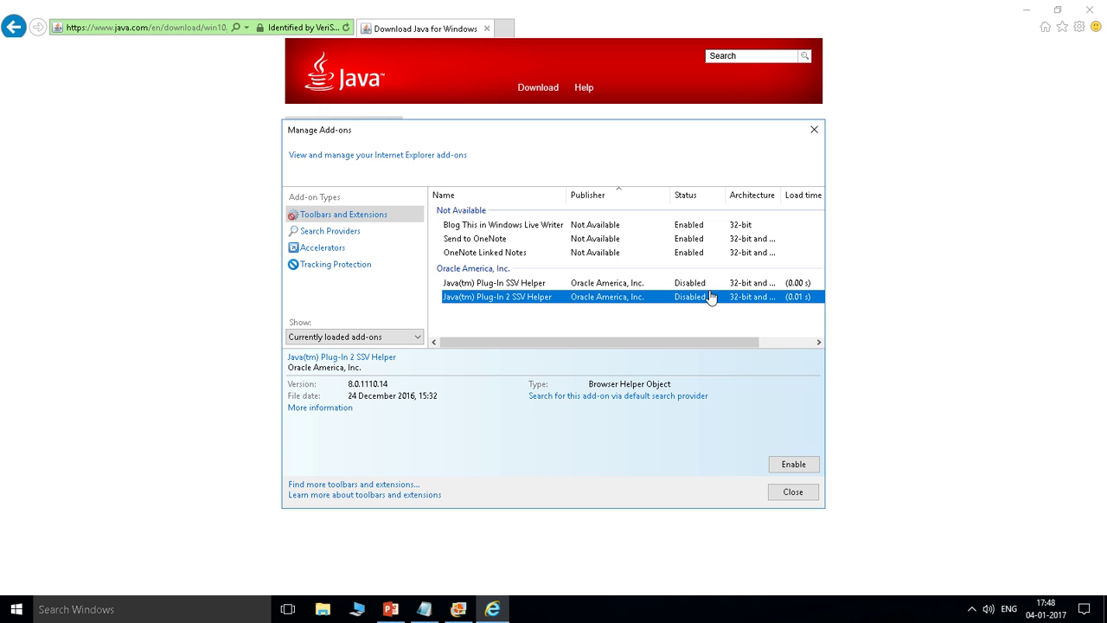
left_click(784, 467)
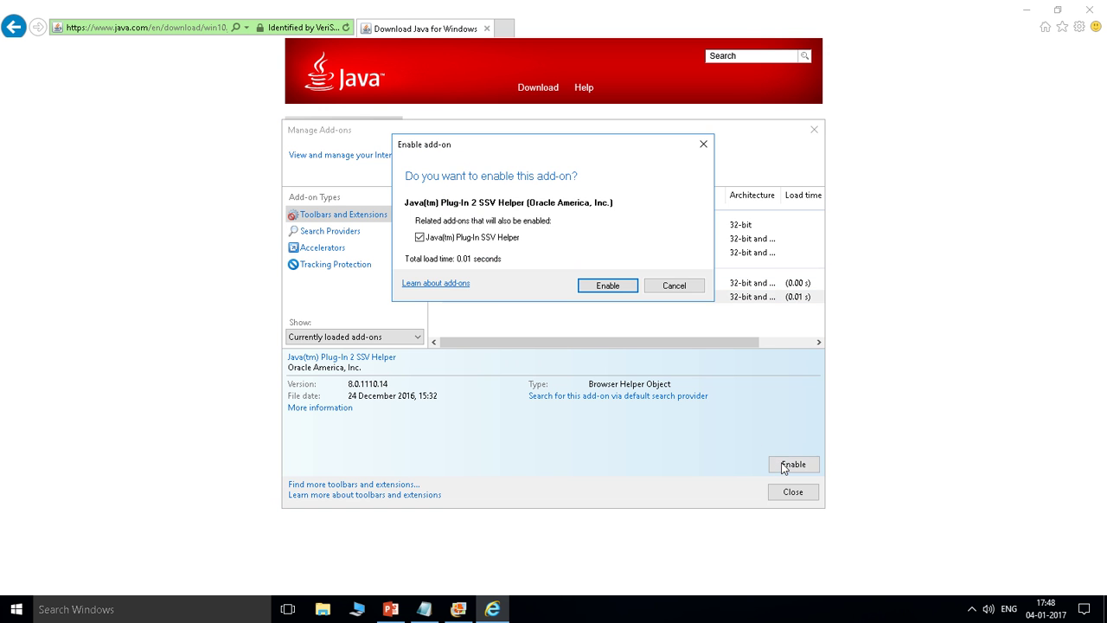
left_click(631, 287)
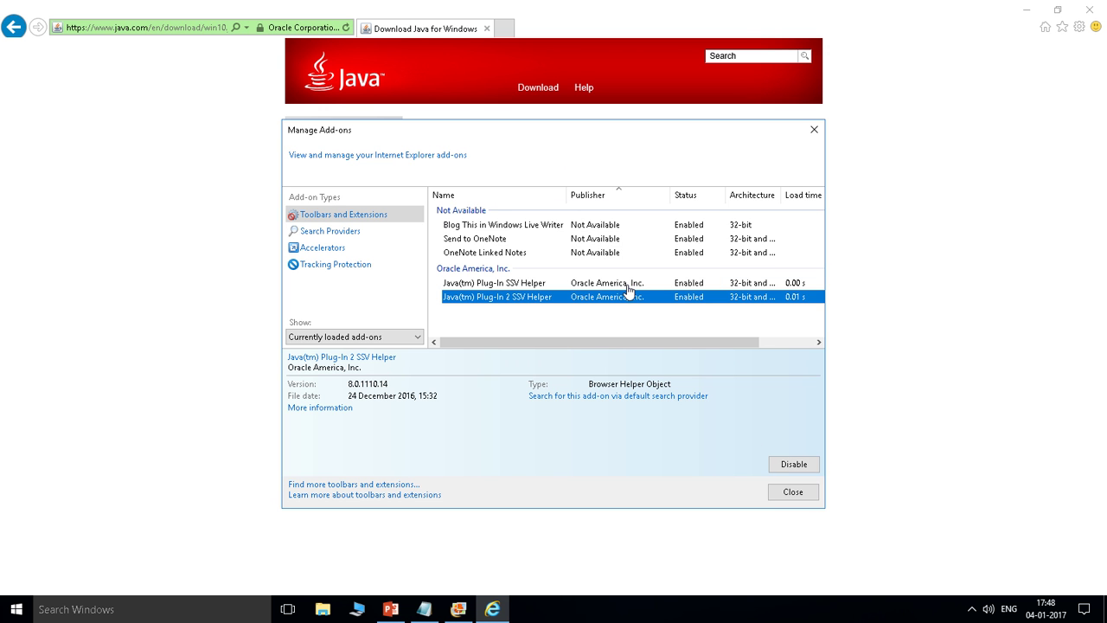
left_click(793, 492)
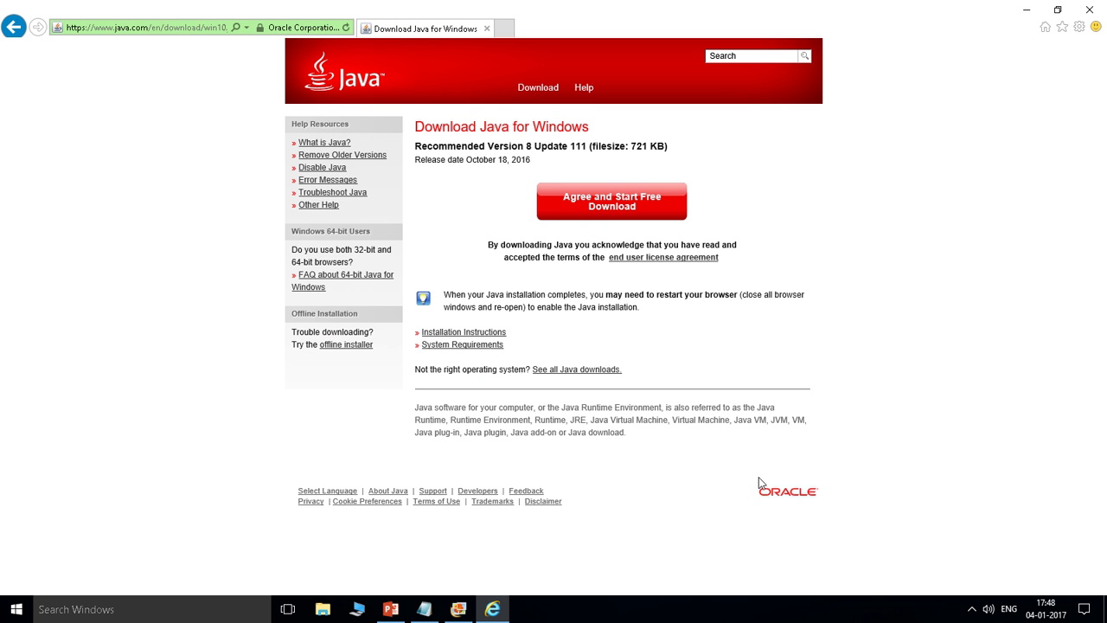
left_click(157, 26)
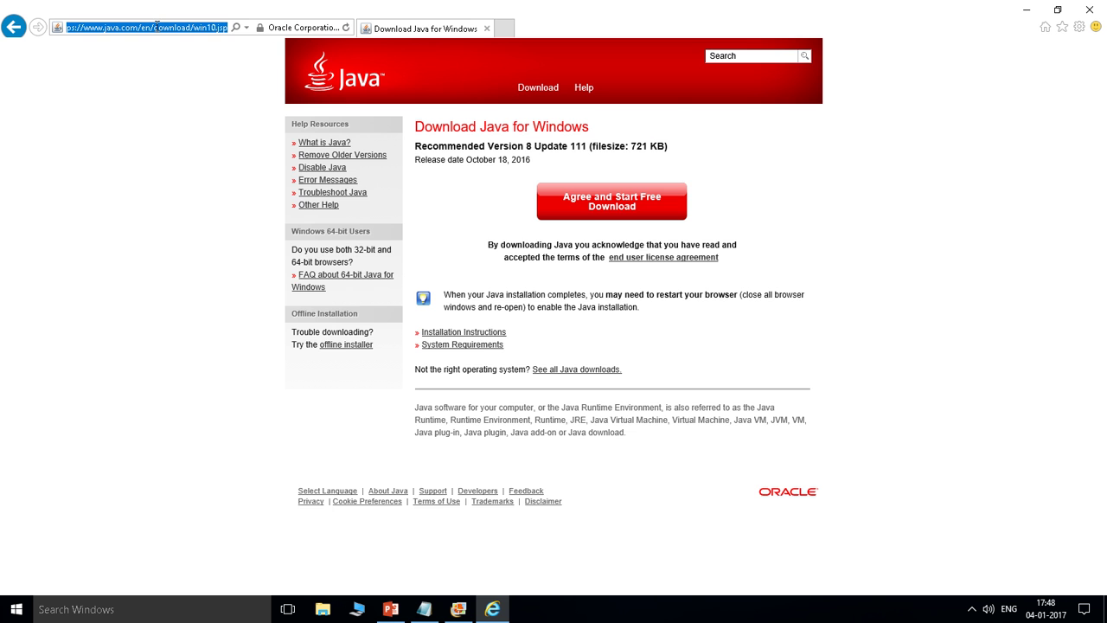
key("alt+Tab")
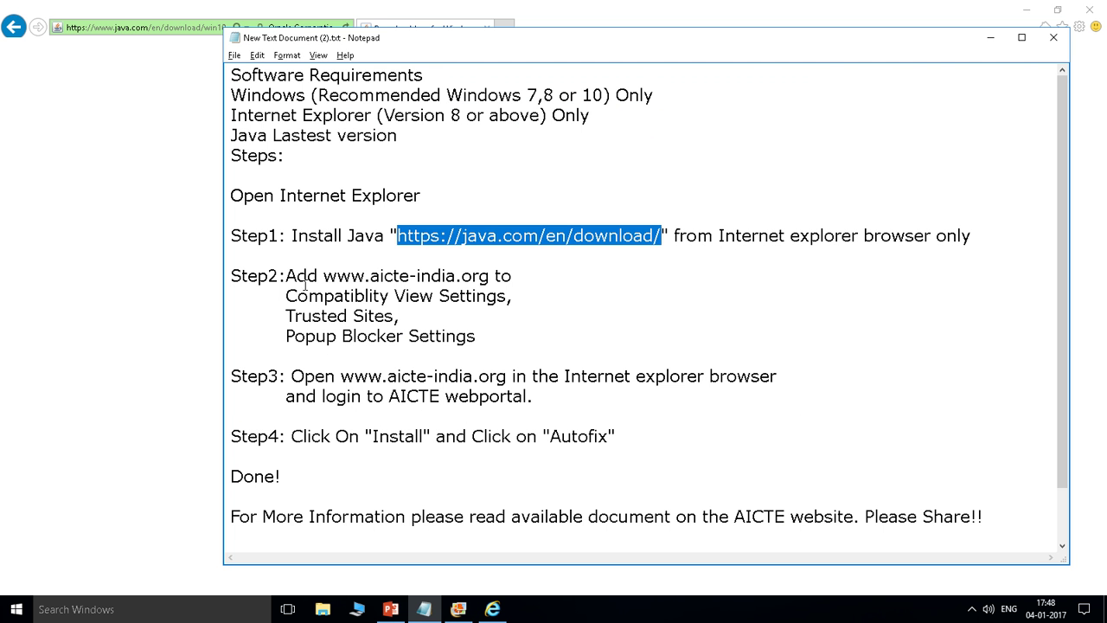
left_click_drag(279, 276, 535, 273)
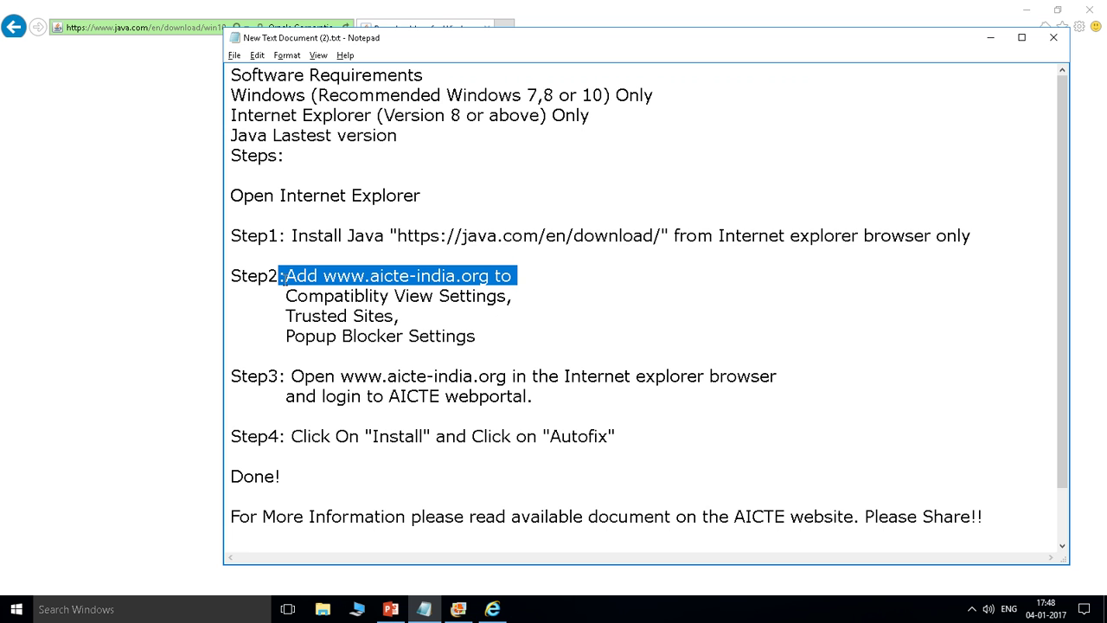
key("alt+Tab")
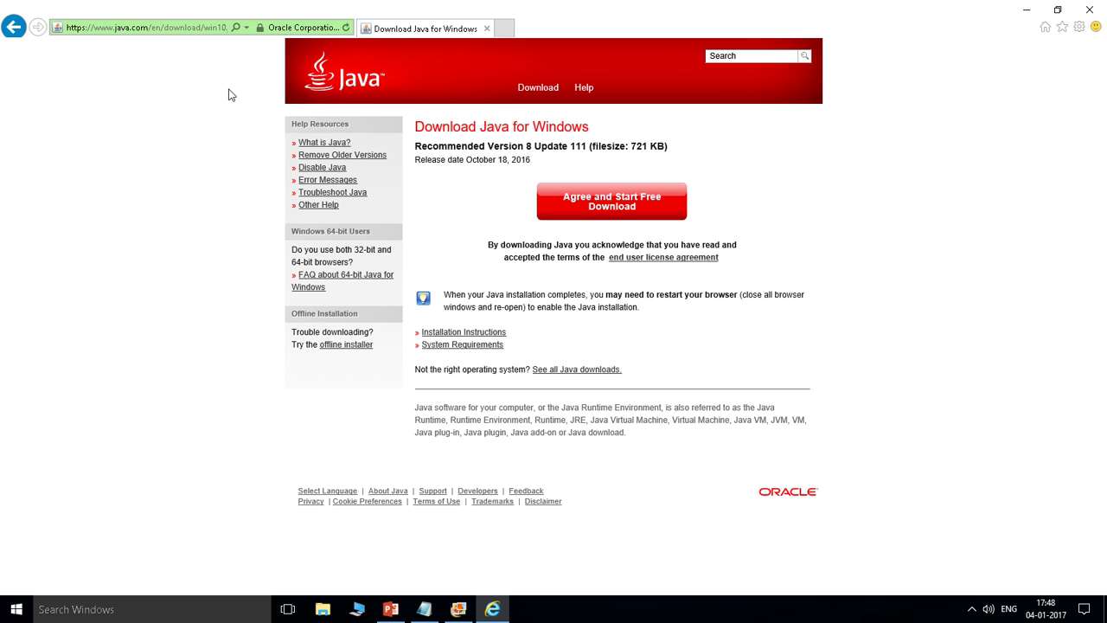
left_click(203, 27)
type("www.")
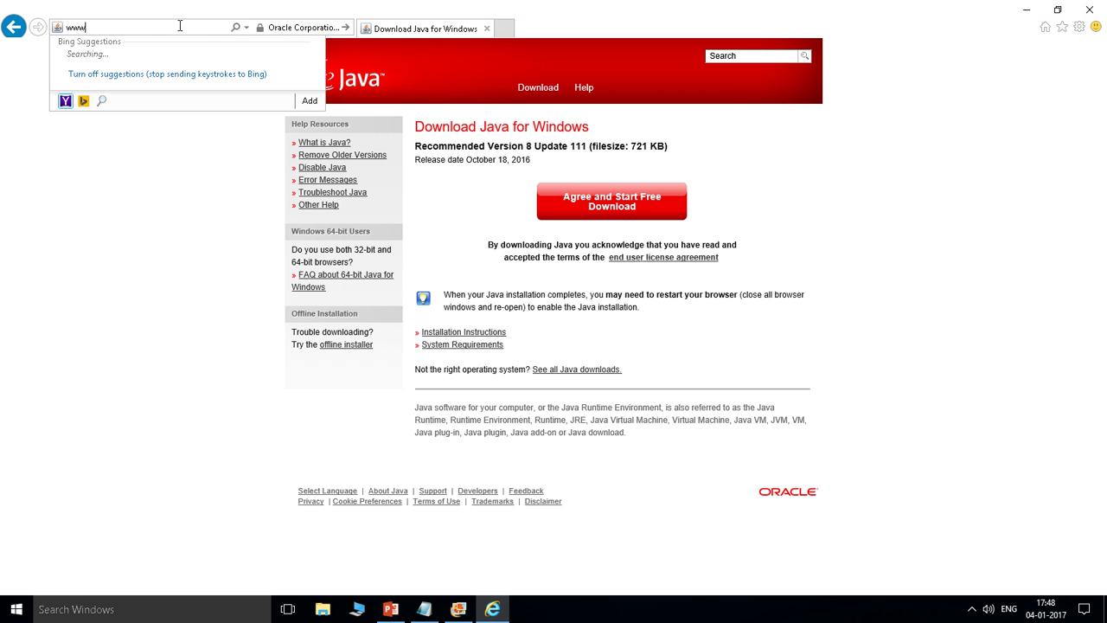
type("aicte-india.org/")
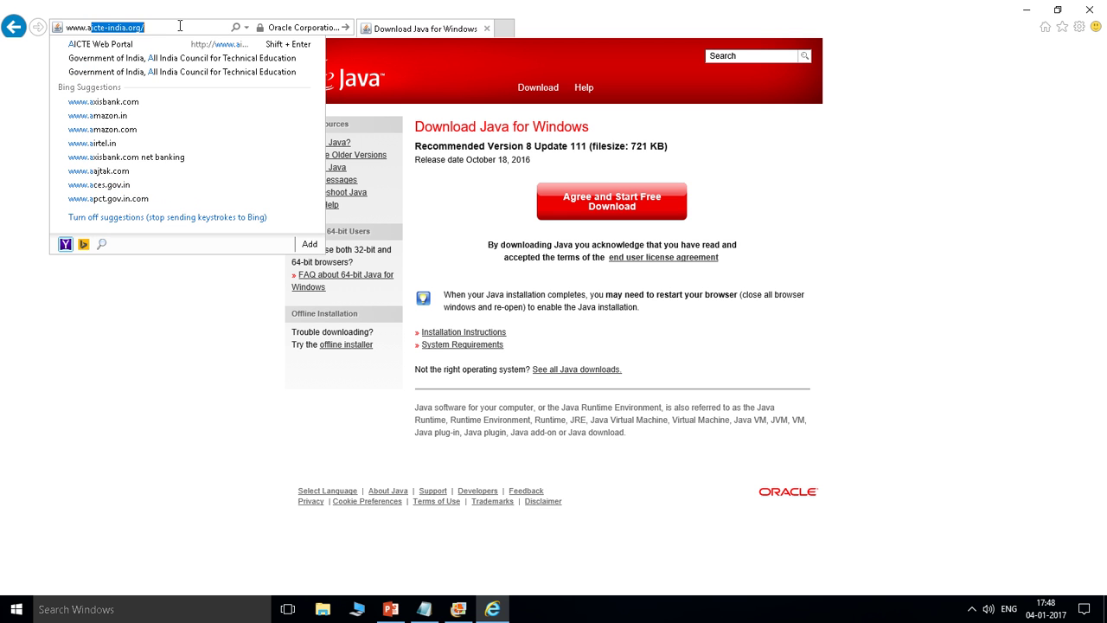
type("i")
key("Return")
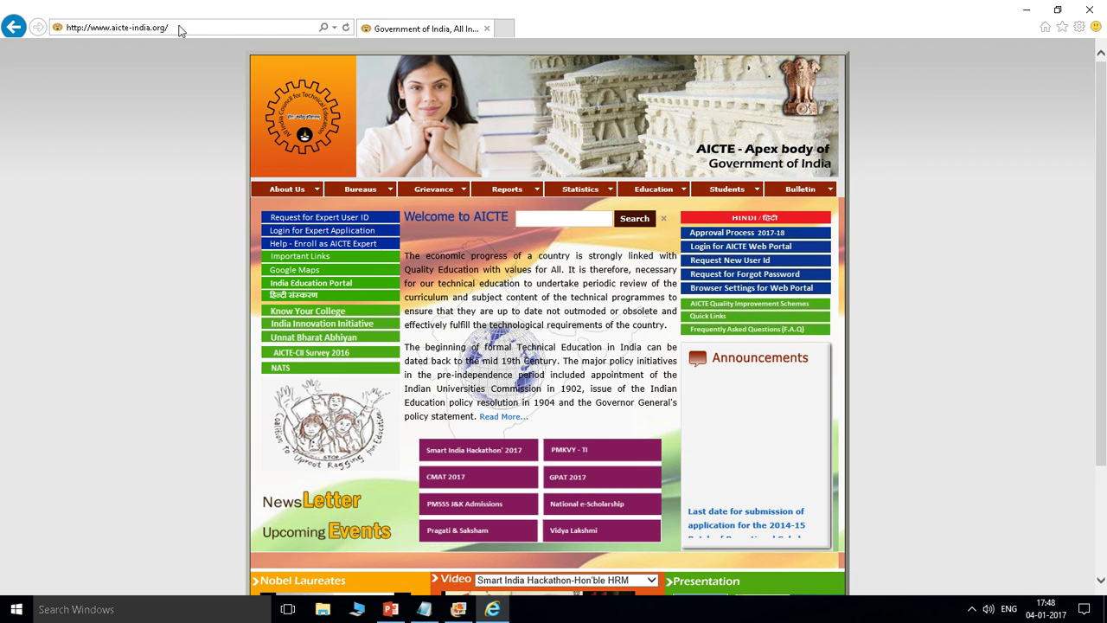
- Copy the AICTE address and select Step2's Compatibility View, Trusted Sites and Pop-up Blocker lines
left_click(181, 30)
right_click(181, 30)
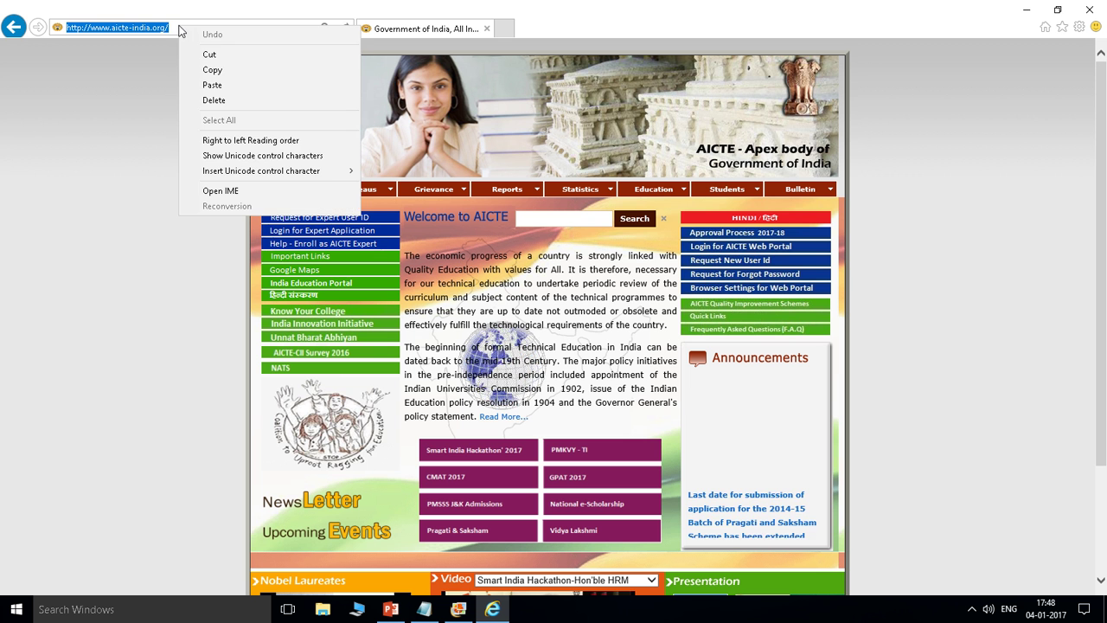
left_click(213, 71)
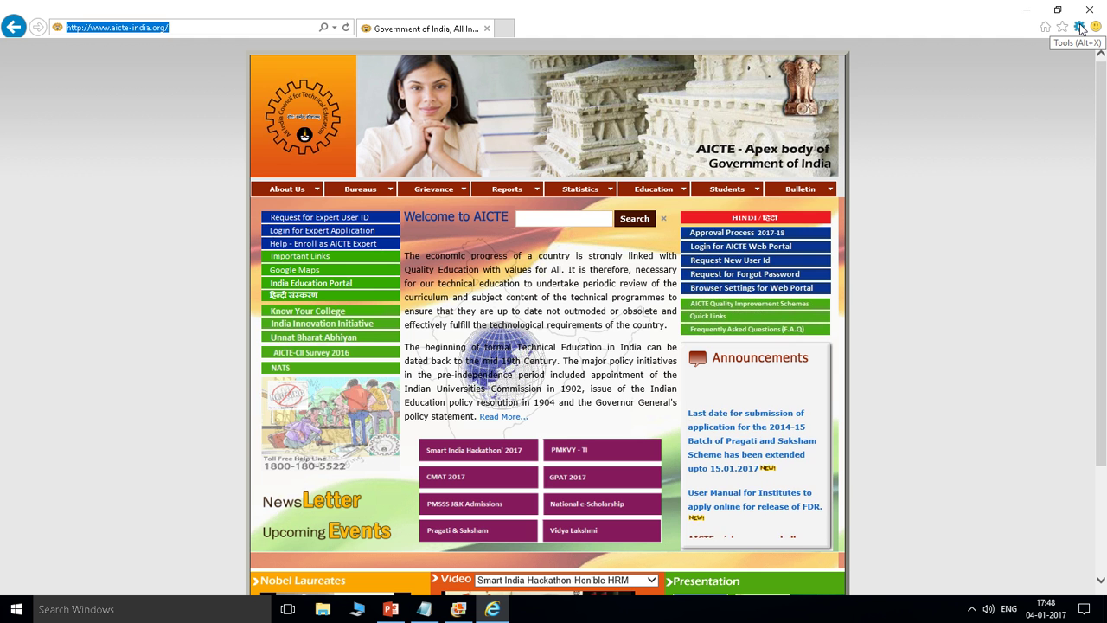
key("alt+Tab")
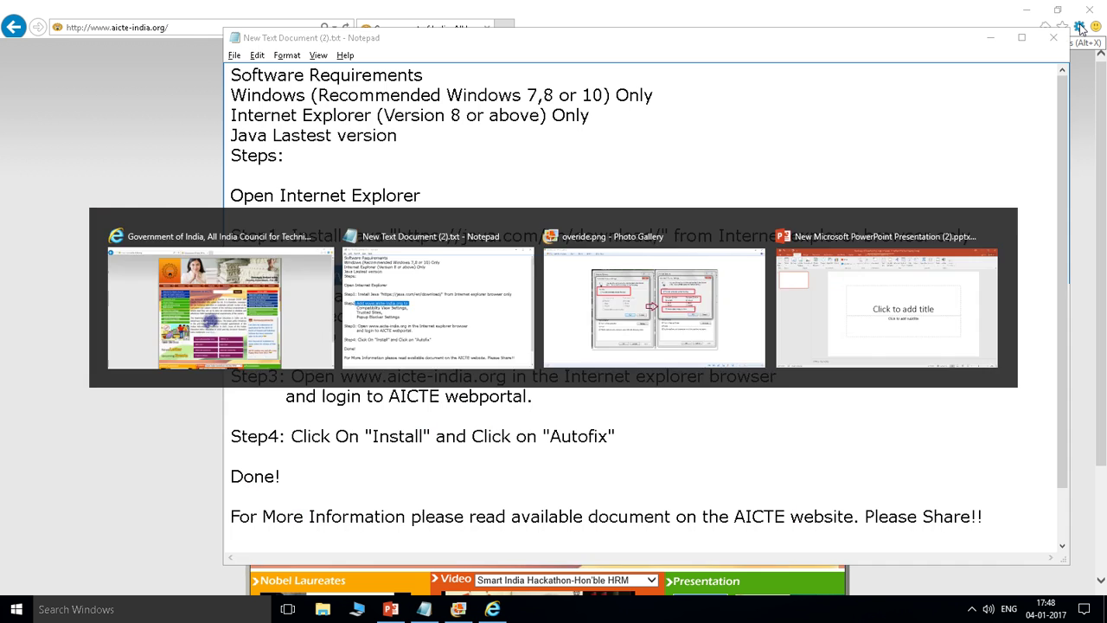
left_click(281, 298)
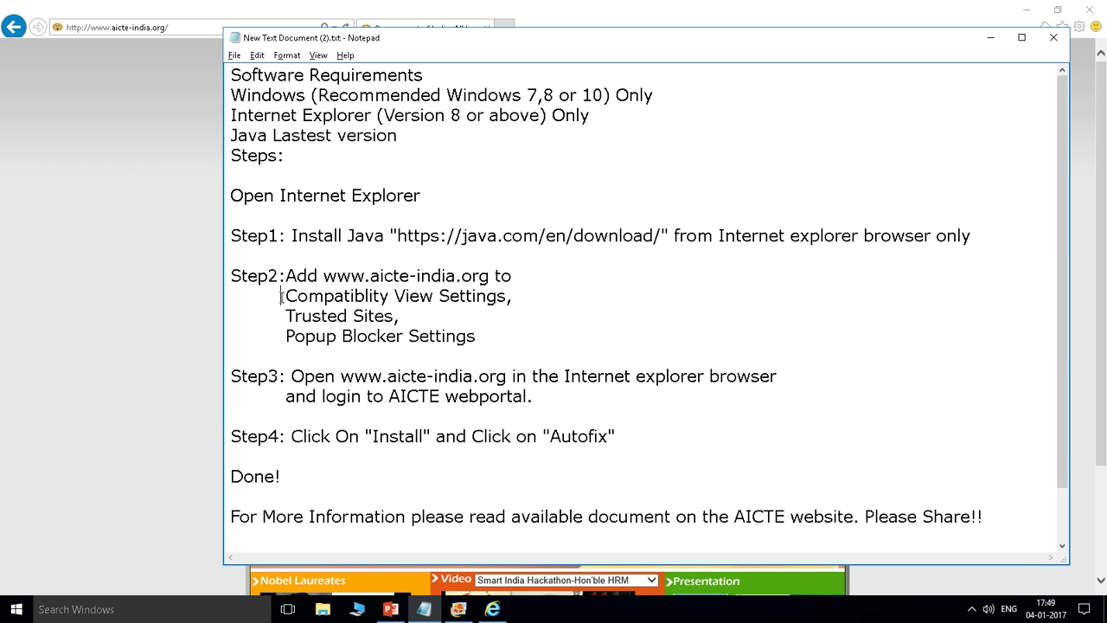
mouse_move(281, 298)
left_mouse_down()
mouse_move(432, 340)
mouse_move(483, 340)
left_mouse_up()
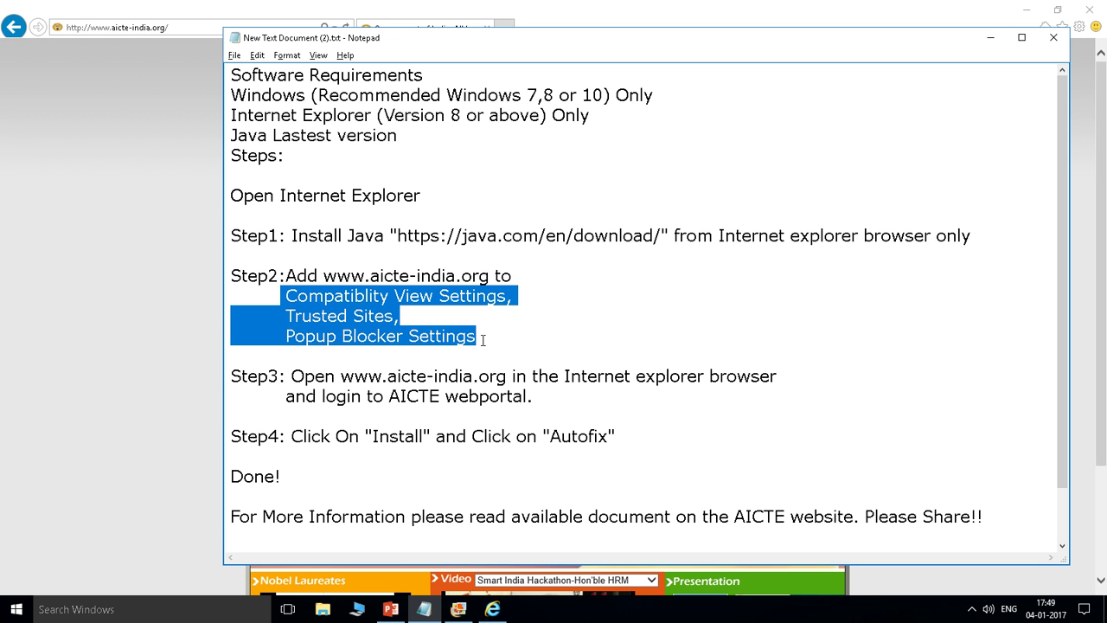
- Paste and add aicte-india.org to the Compatibility View websites list
left_click(990, 37)
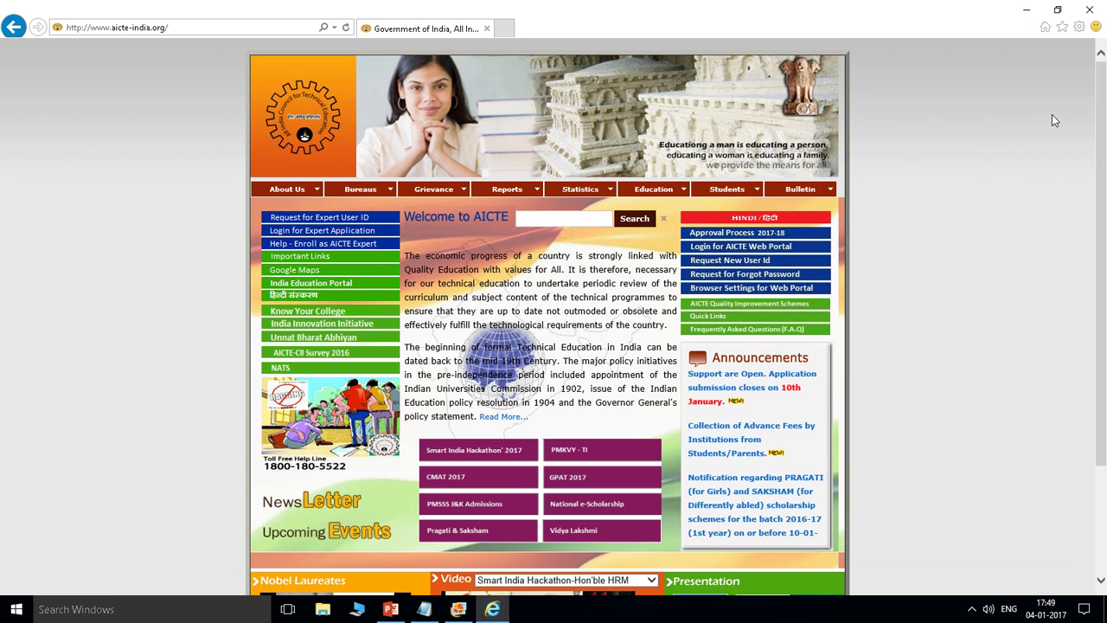
left_click(1080, 28)
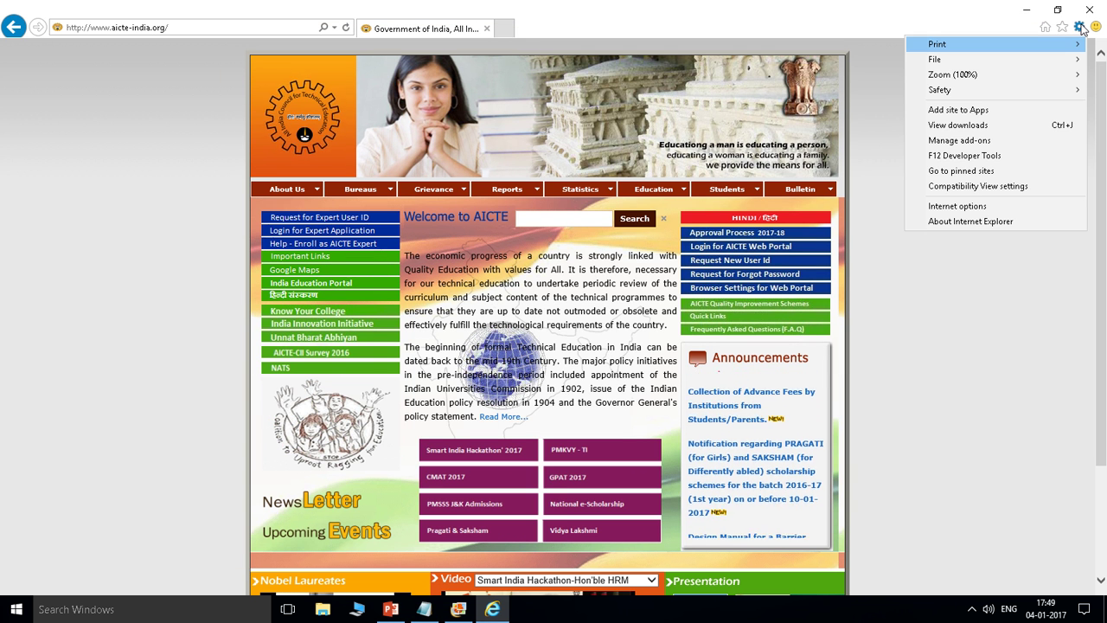
left_click(1038, 186)
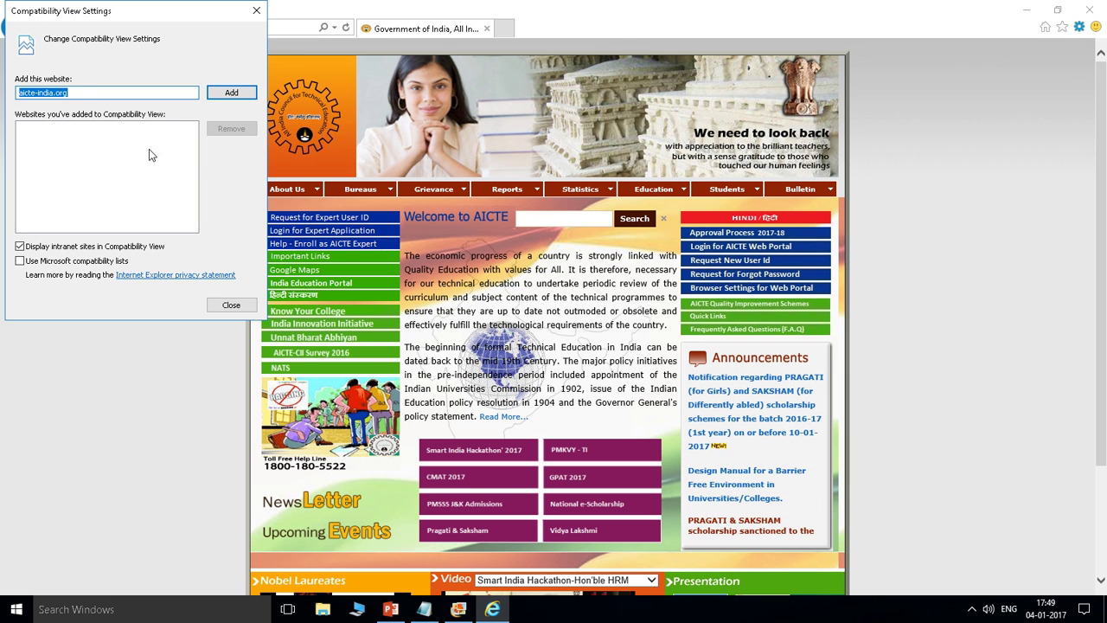
right_click(71, 94)
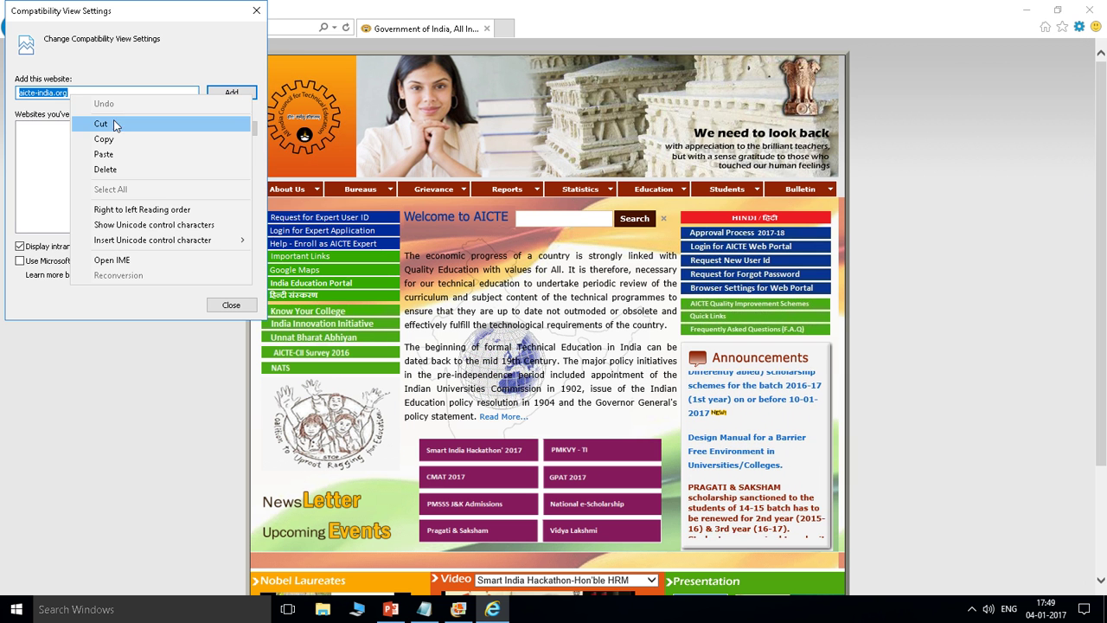
left_click(129, 155)
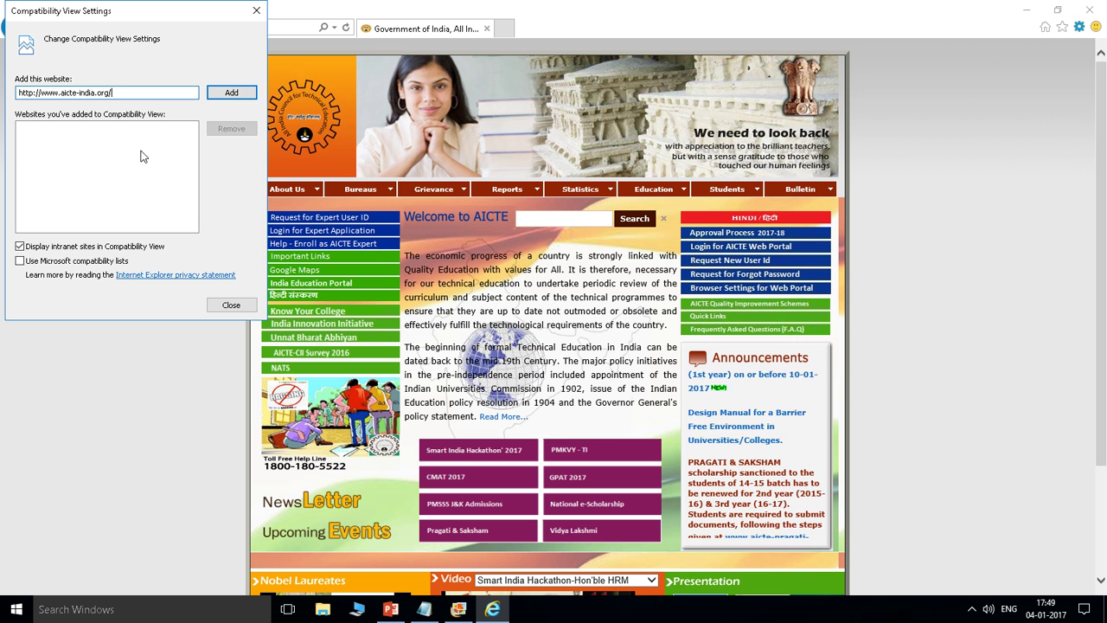
left_click(229, 91)
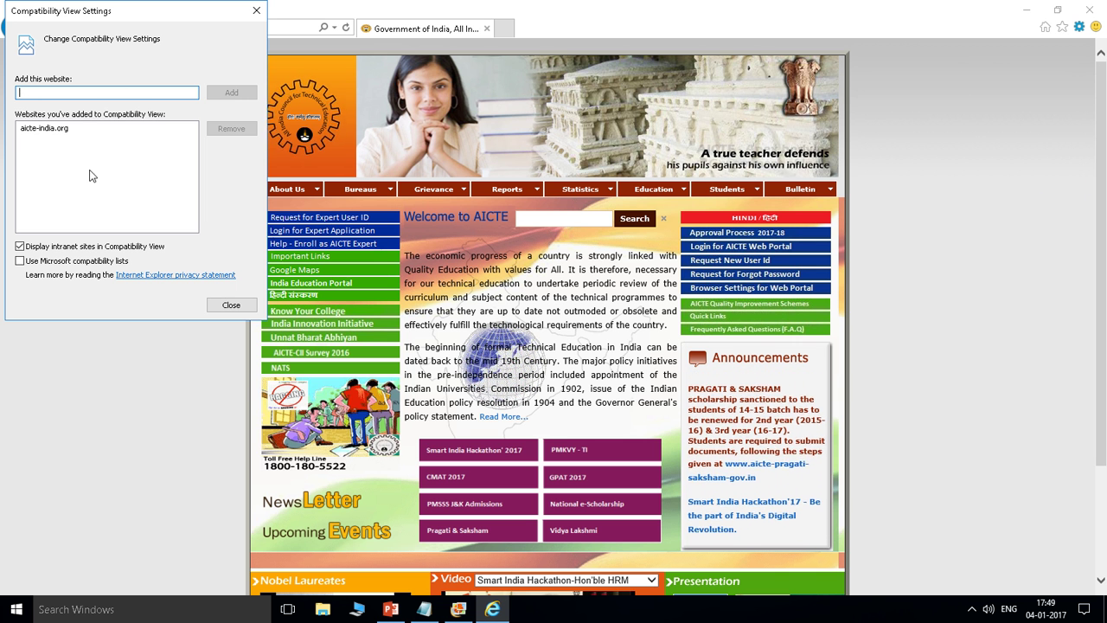
left_click(229, 305)
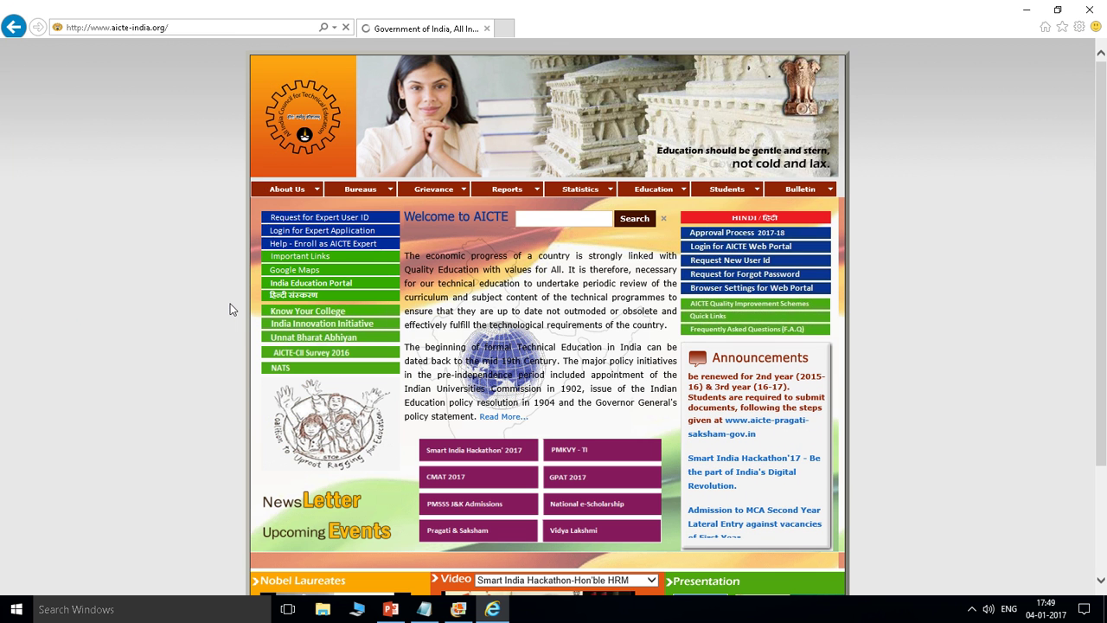
left_click(1080, 28)
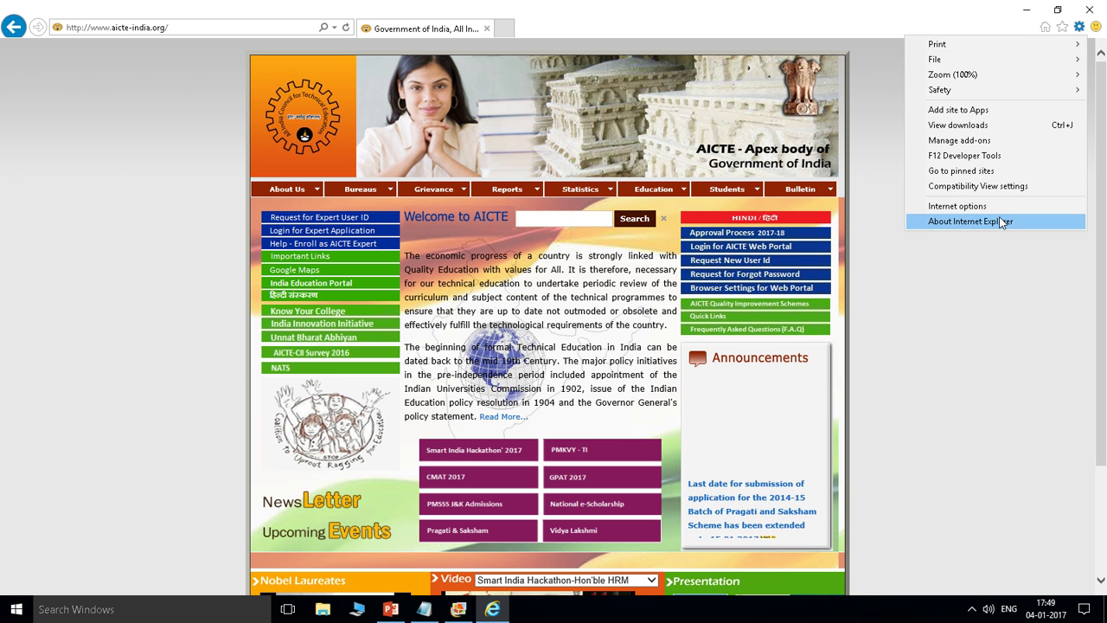
left_click(960, 205)
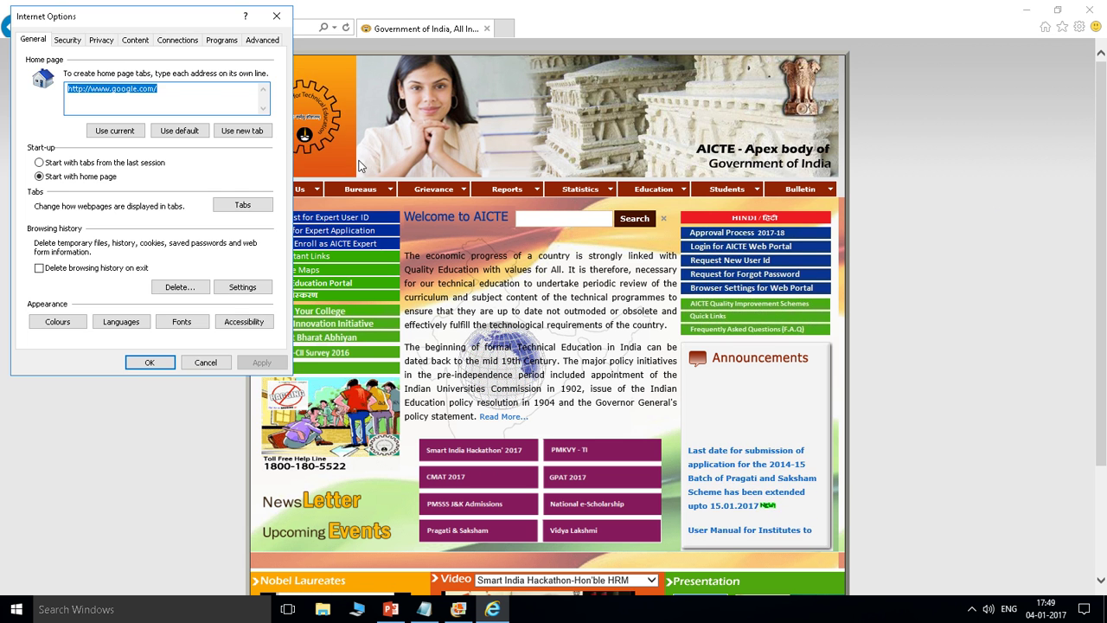
left_click(75, 43)
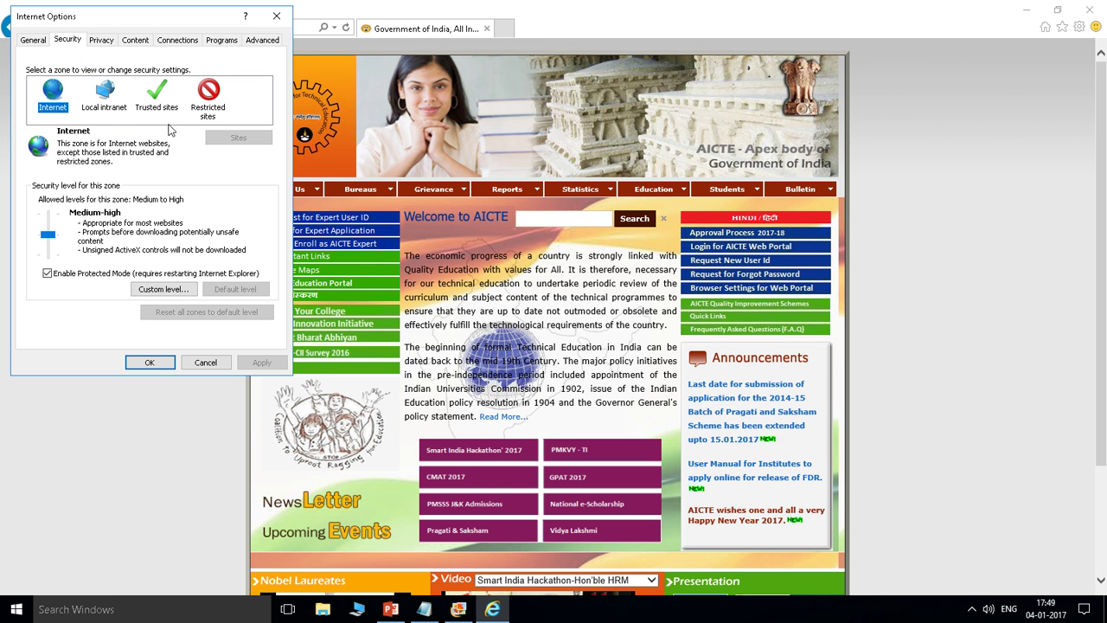
left_click(156, 97)
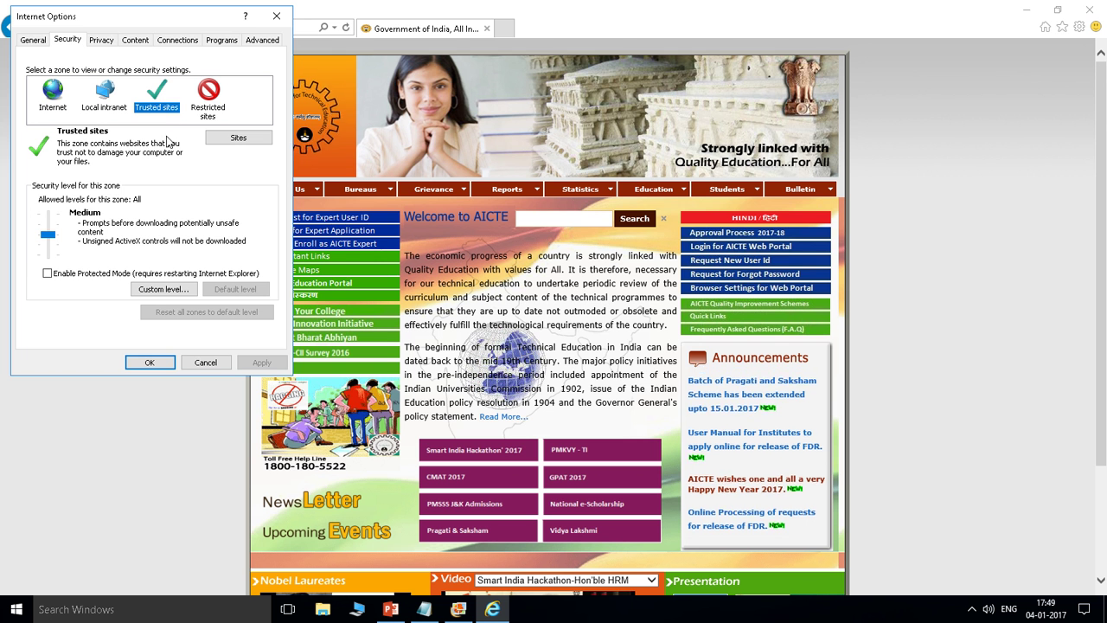
left_click(226, 140)
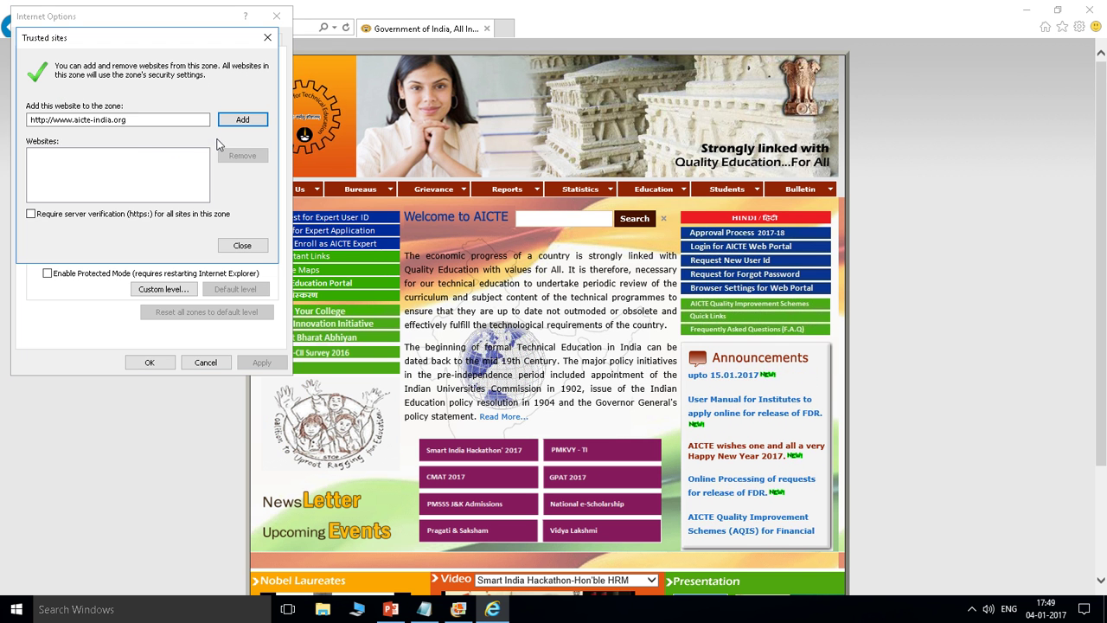
left_click(32, 216)
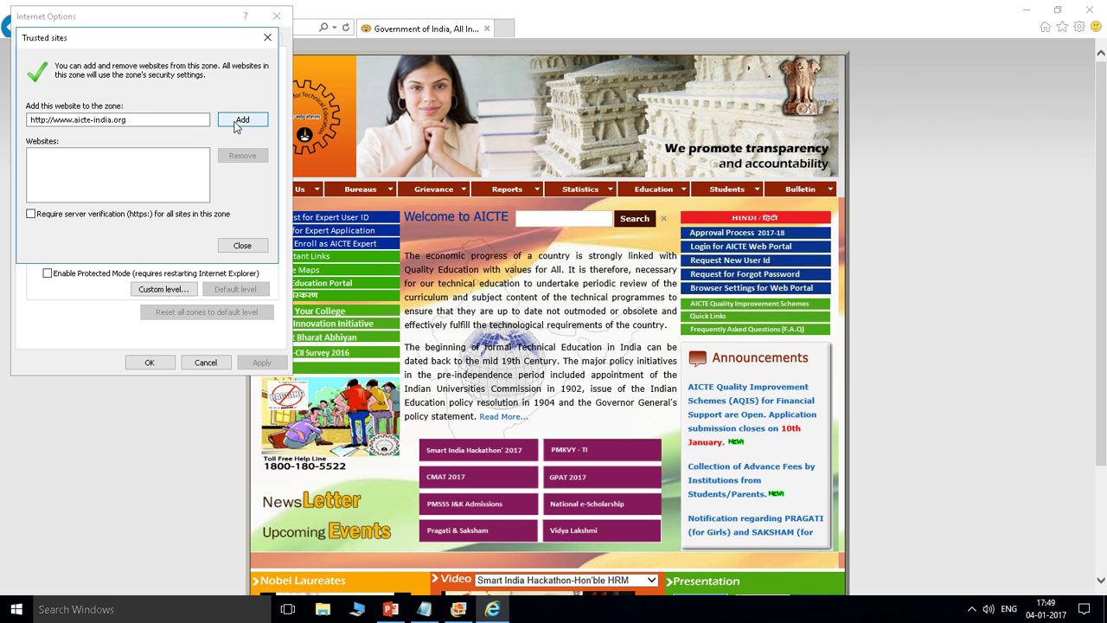
mouse_move(94, 119)
left_mouse_down()
mouse_move(150, 119)
mouse_move(32, 125)
left_mouse_up()
right_click(43, 123)
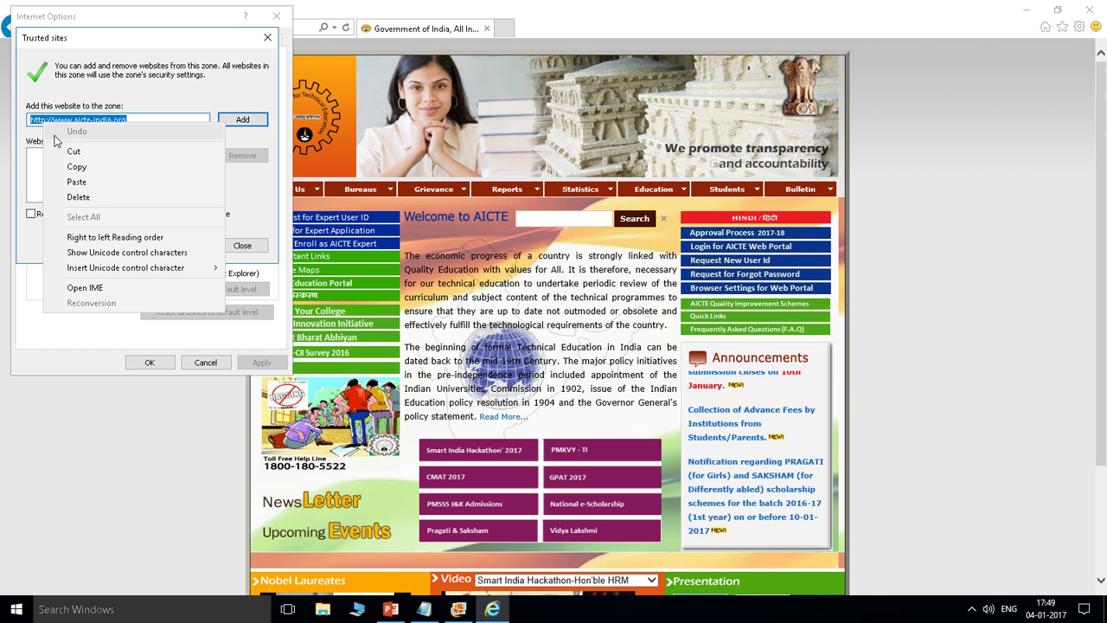
left_click(71, 180)
left_click(241, 121)
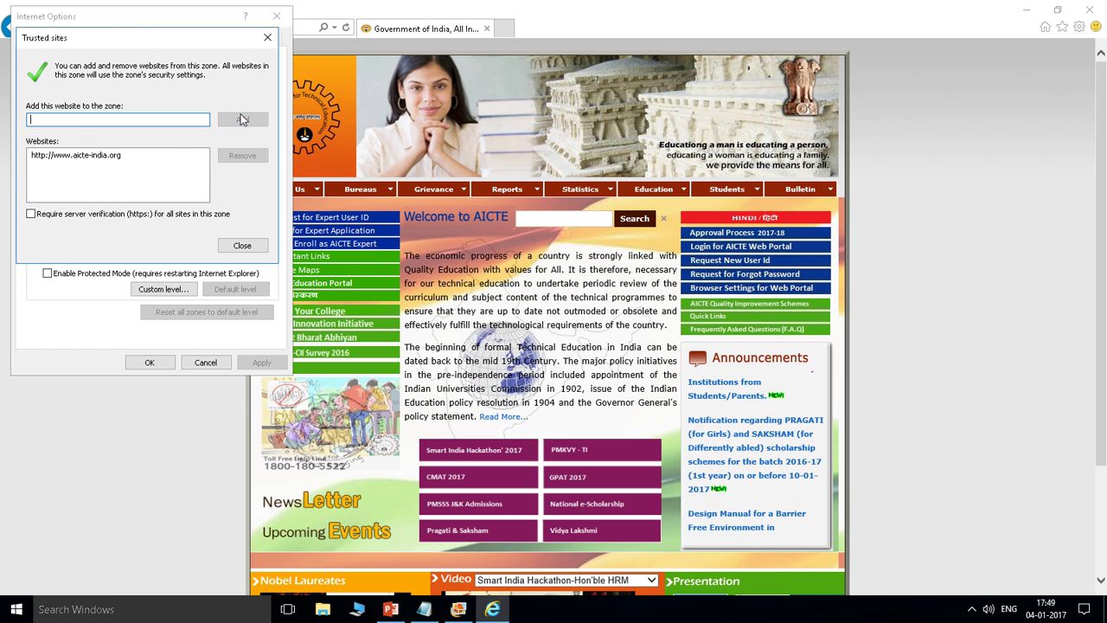
left_click(243, 247)
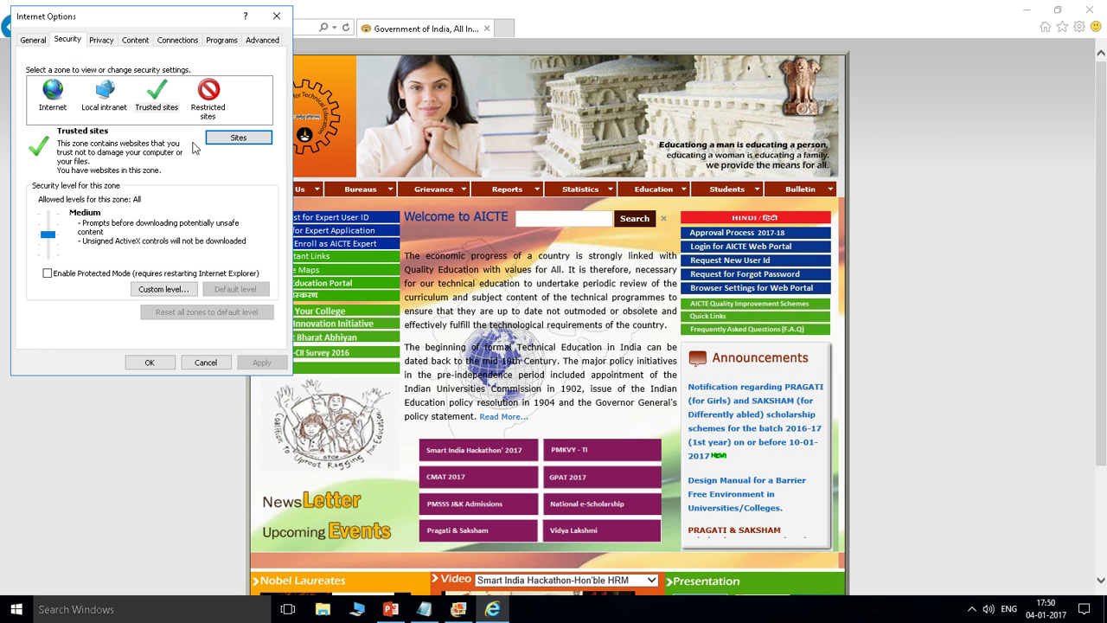
left_click(157, 92)
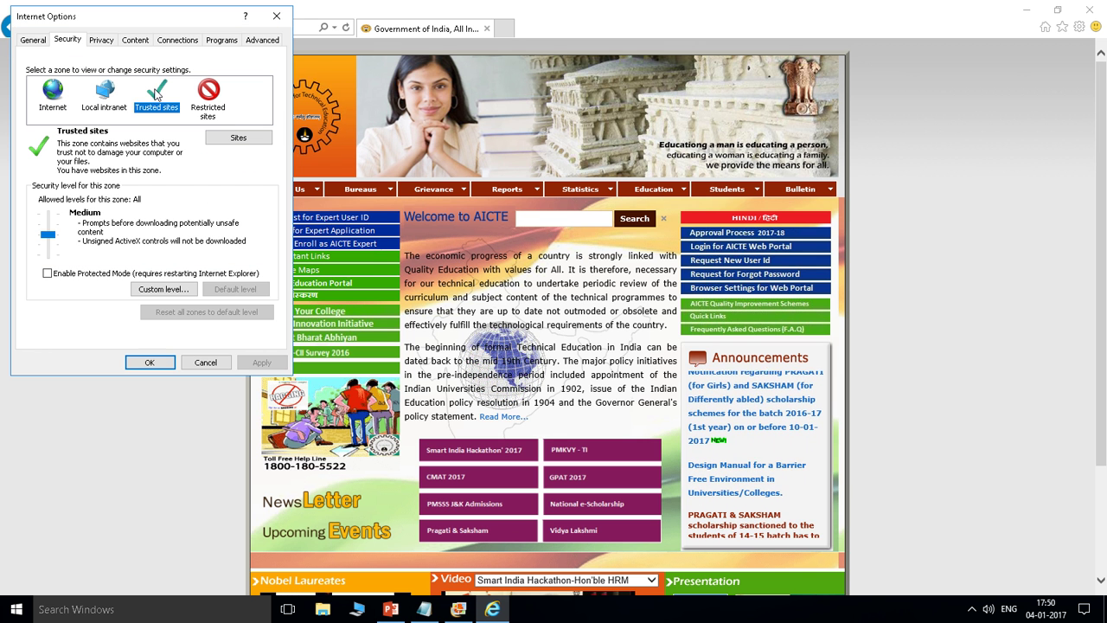
left_click(104, 43)
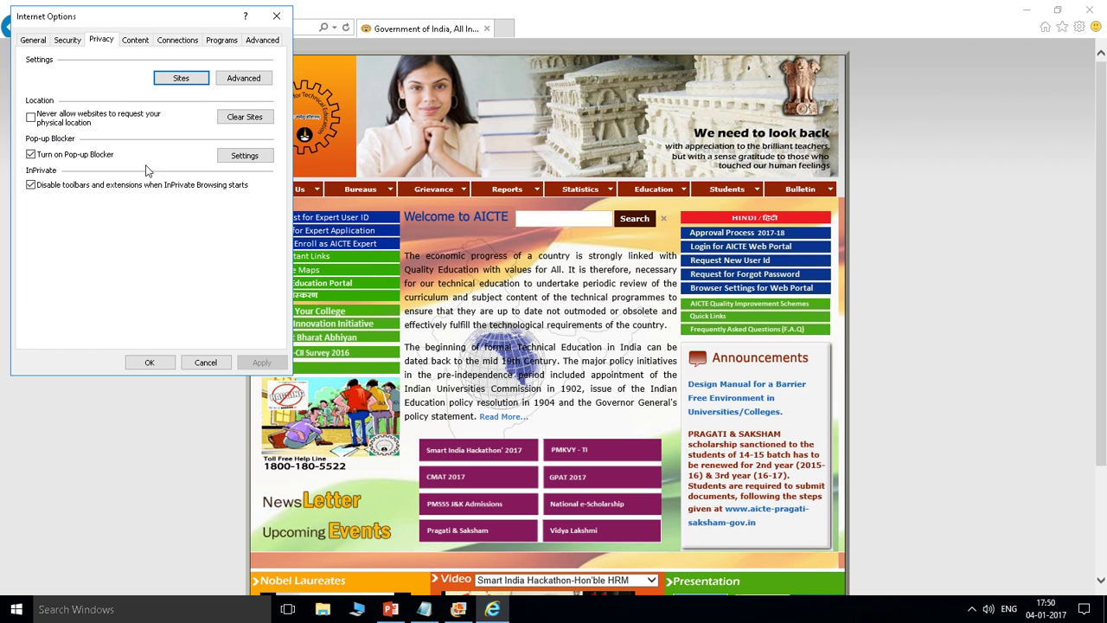
left_click(245, 156)
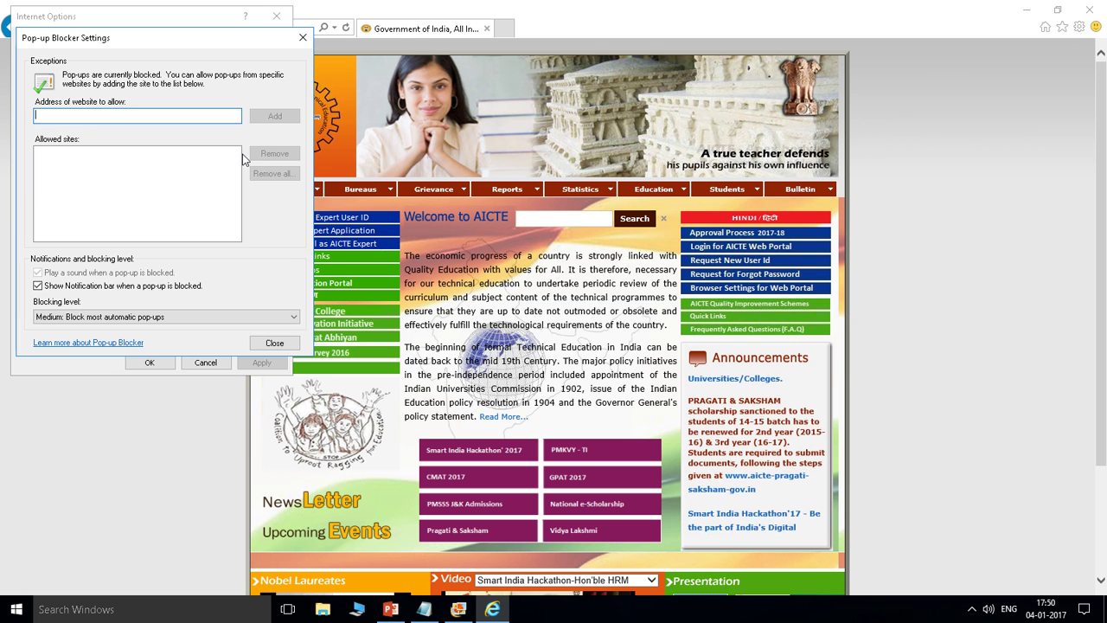
right_click(154, 117)
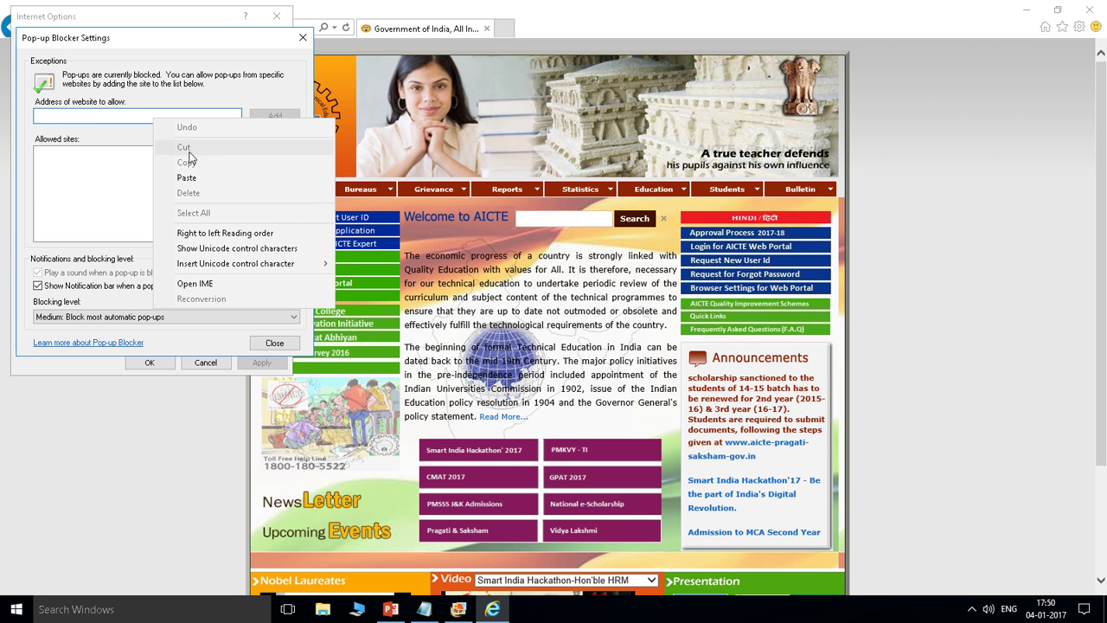
left_click(192, 178)
left_click(216, 143)
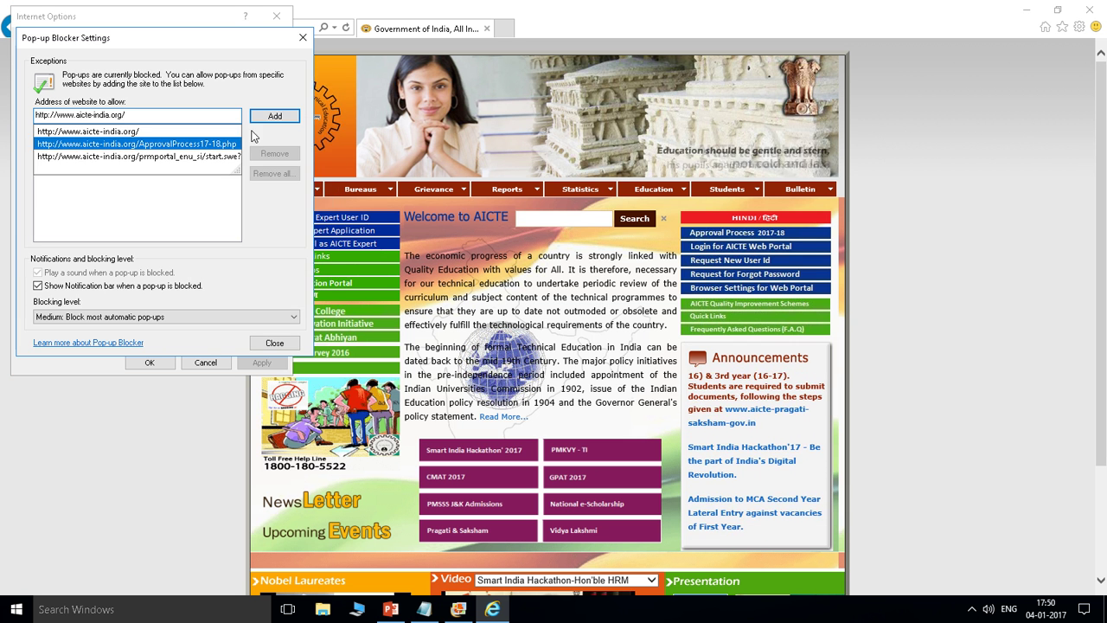
left_click(264, 120)
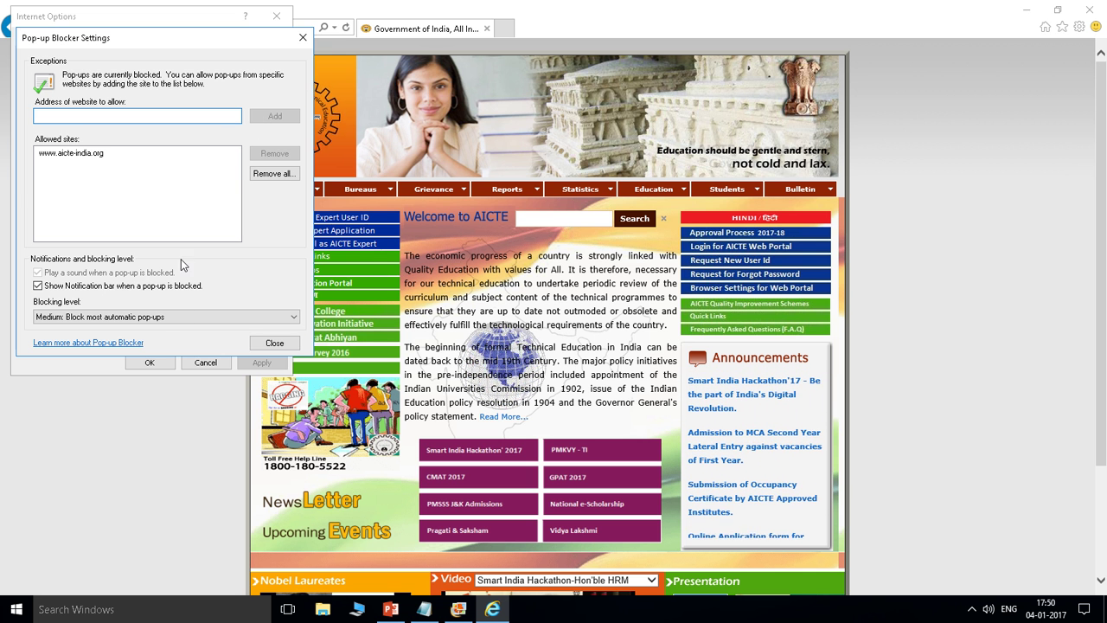
left_click(274, 343)
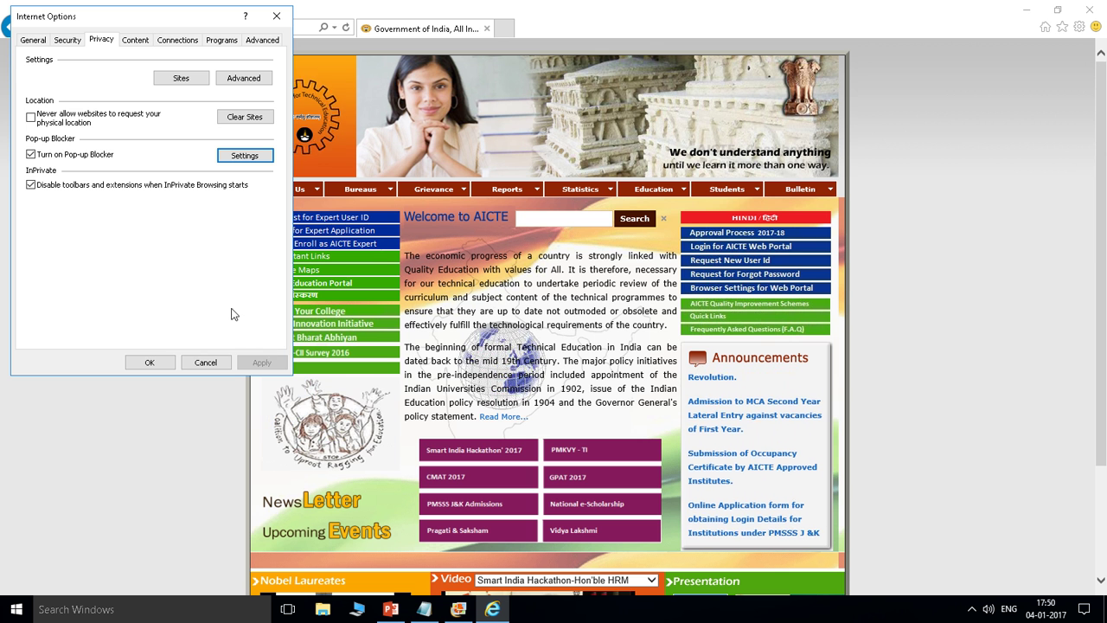
- Accept first- and third-party cookies, always allow session cookies, and view the override.png reference
left_click(243, 79)
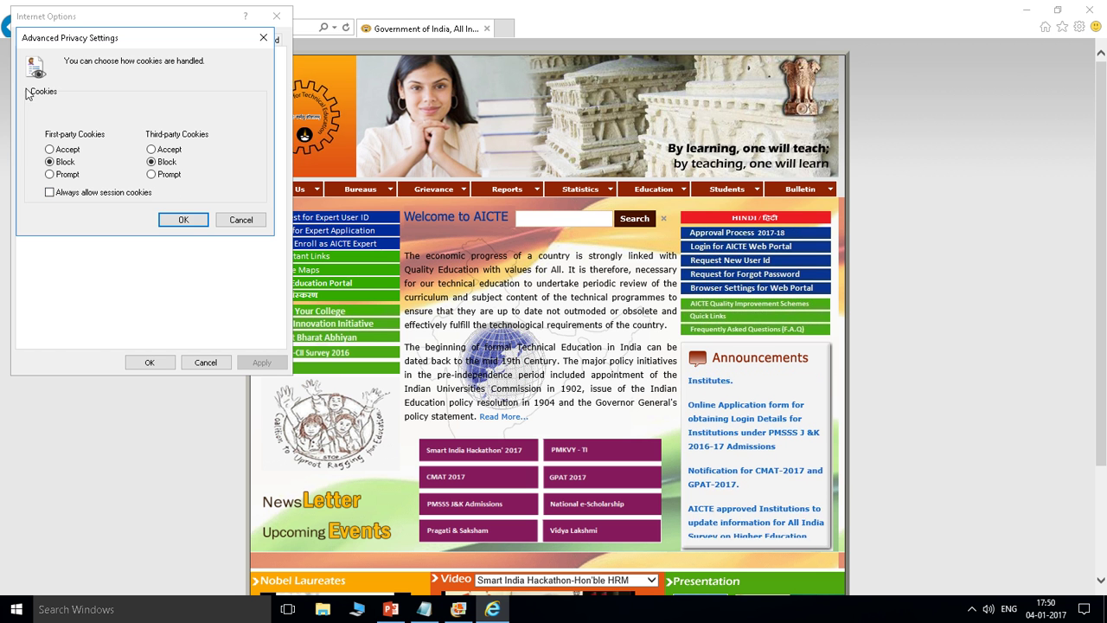
left_click(66, 150)
left_click(164, 150)
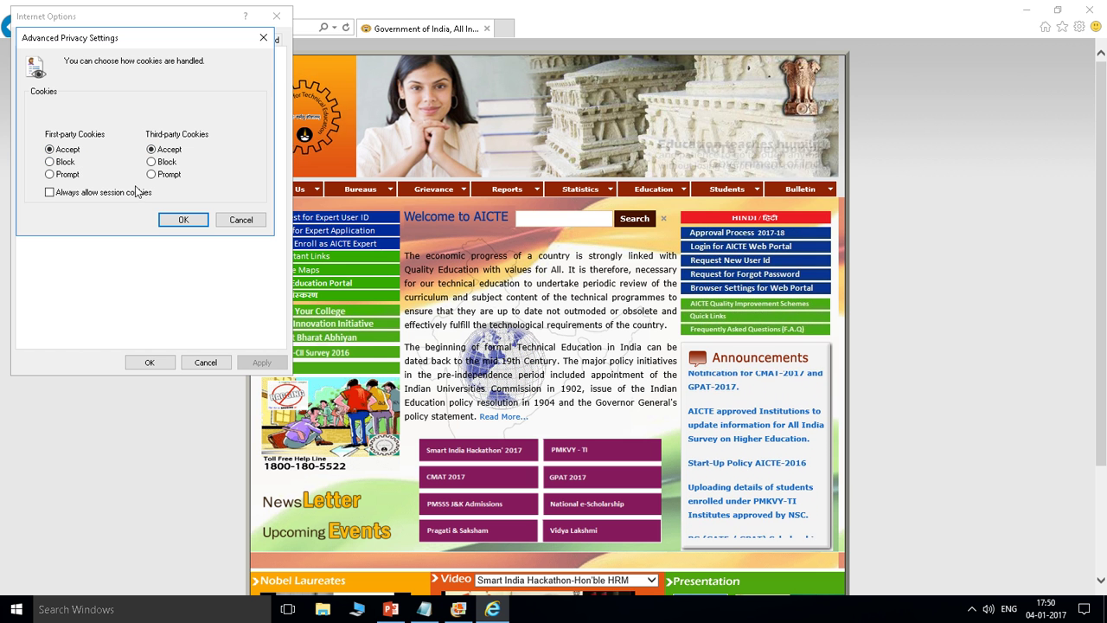
left_click(49, 193)
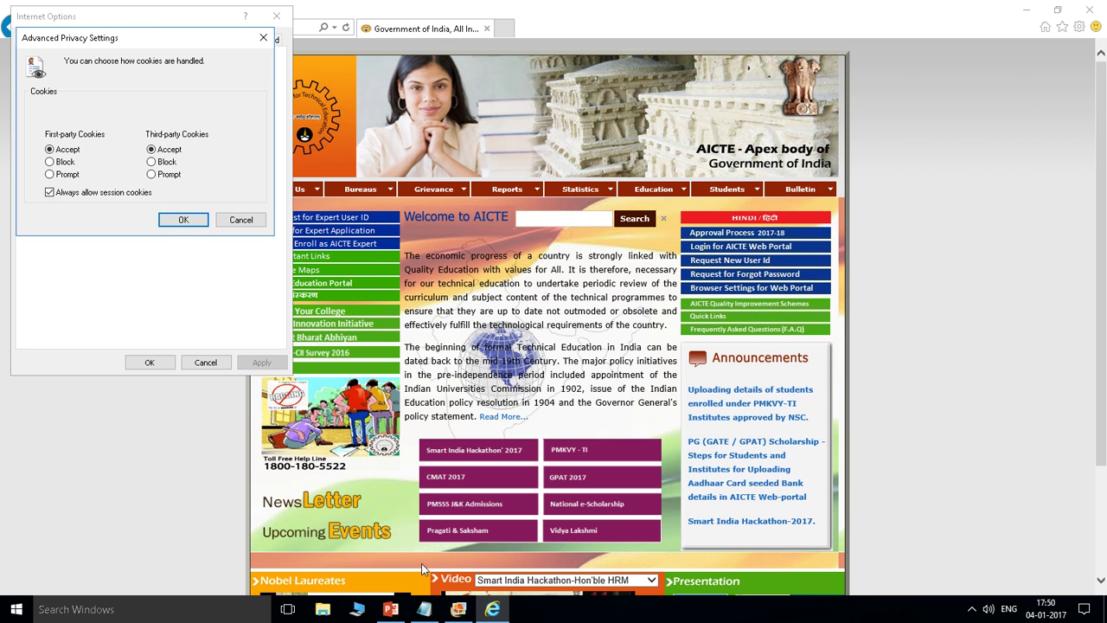
left_click(458, 609)
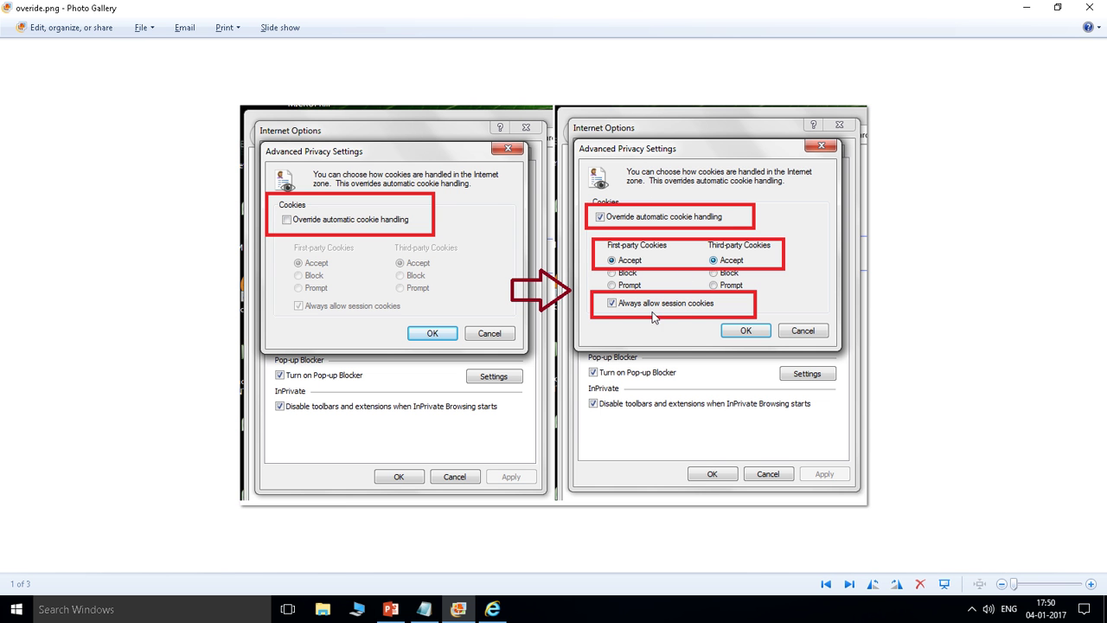
- Close the reference image and save the new cookie and Internet Options settings
left_click(1089, 8)
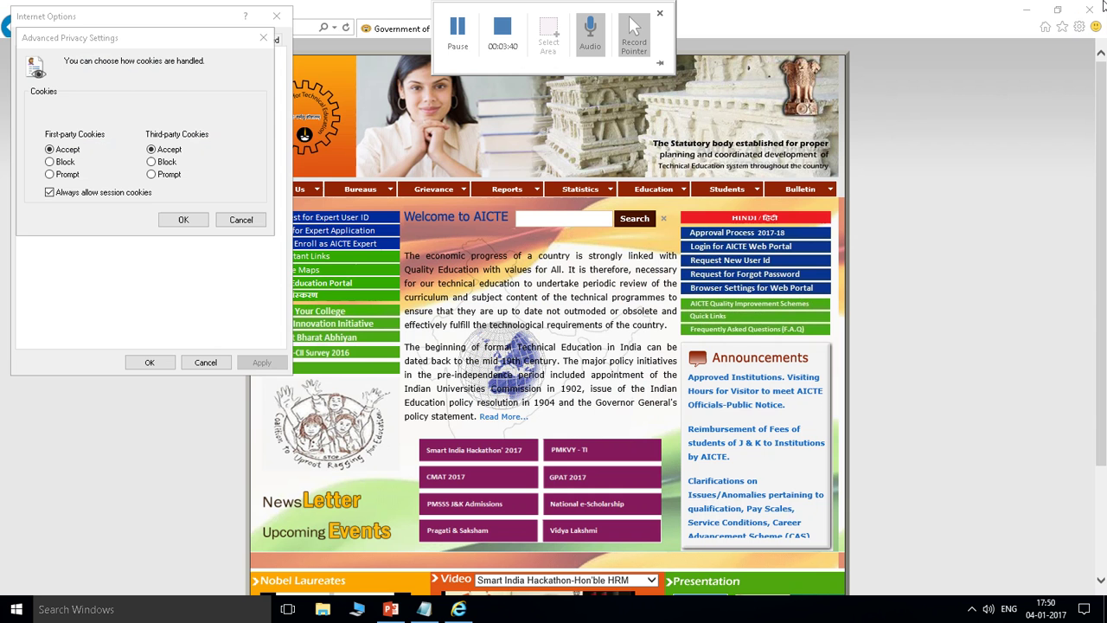
left_click(183, 220)
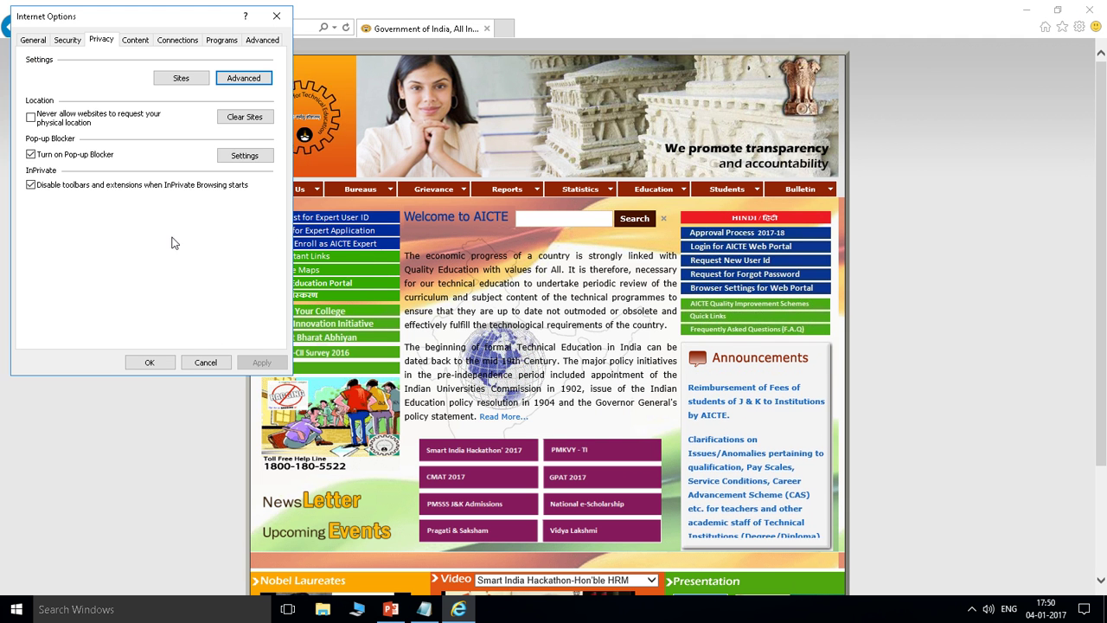
left_click(149, 363)
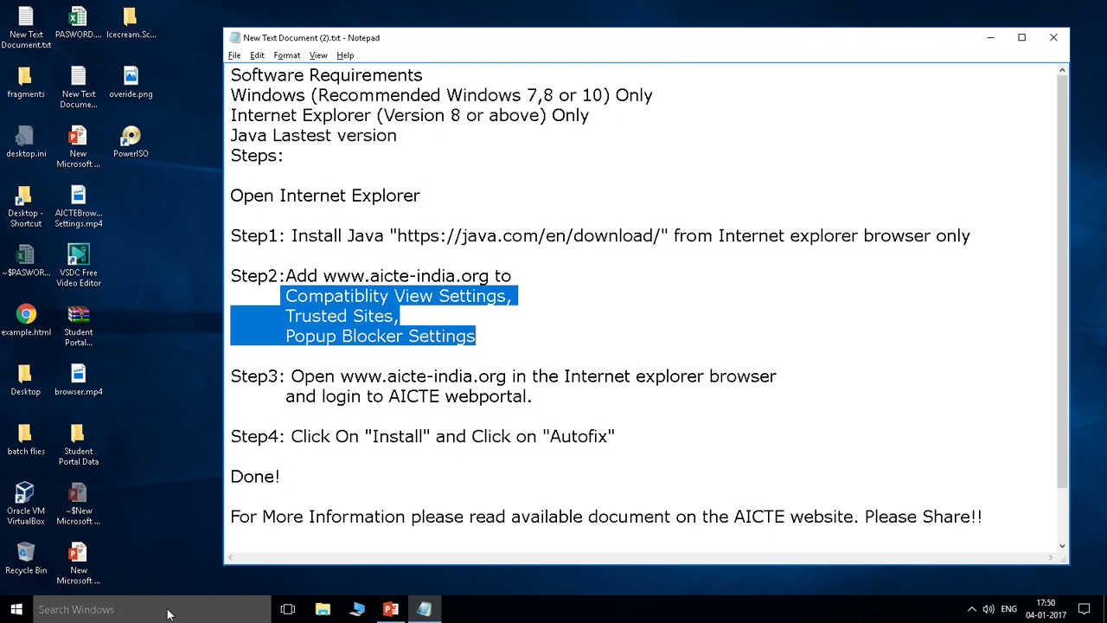
- Find Internet Explorer by searching 'inter' in Windows search and relaunch it on Google
left_click(167, 610)
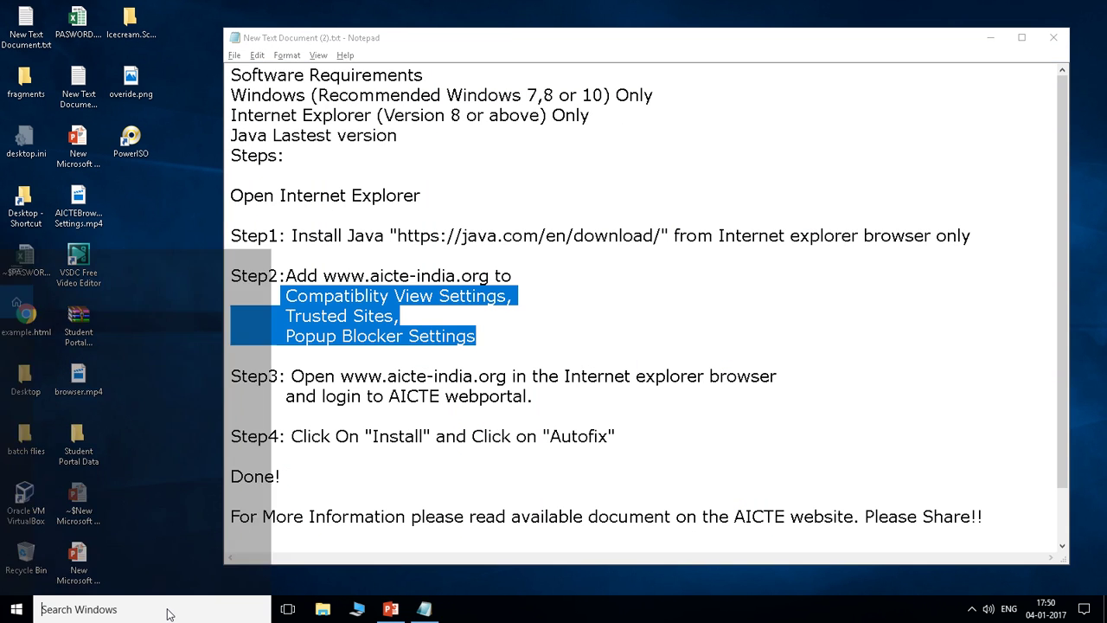
type("inter")
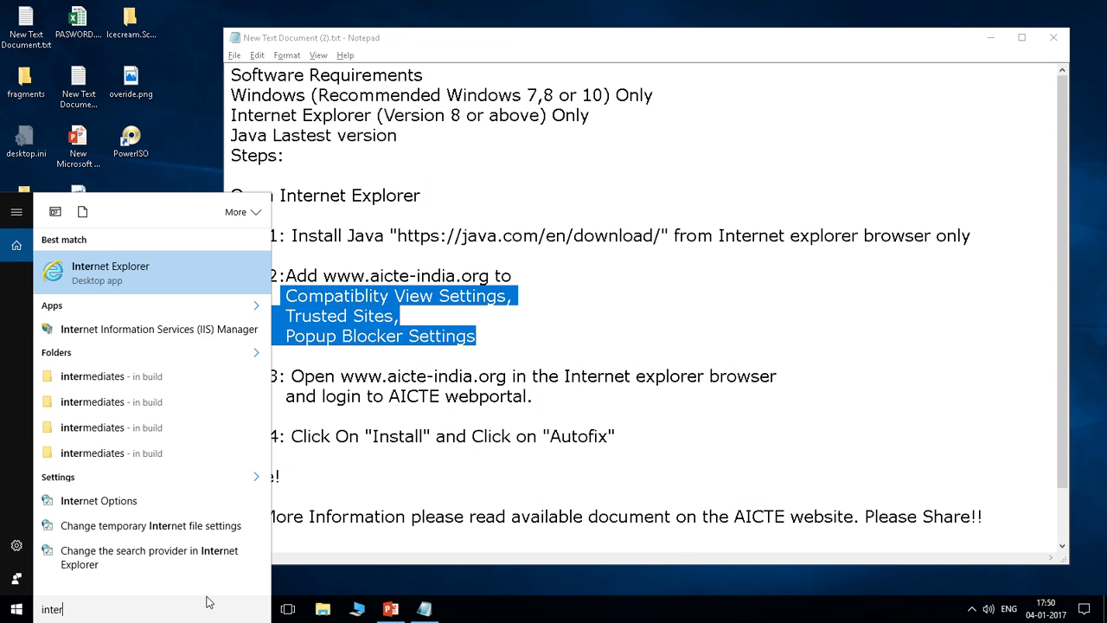
left_click(164, 272)
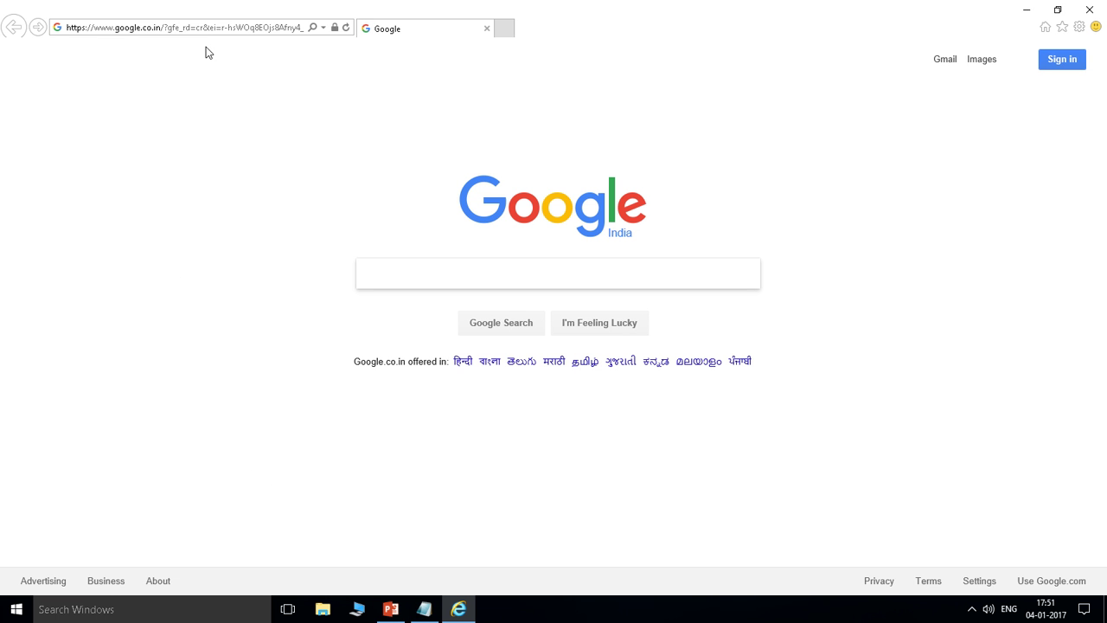
- Go to aicte-india.org from the address bar suggestion and open the AICTE Web Portal login
left_click(201, 30)
type("aicte-india.org/")
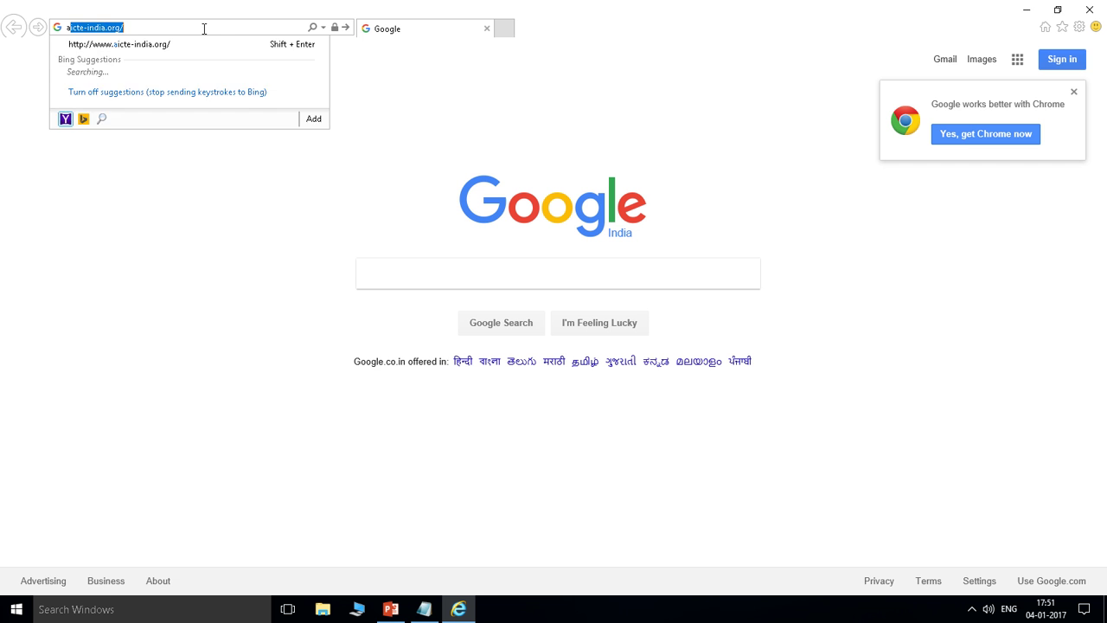
left_click(200, 44)
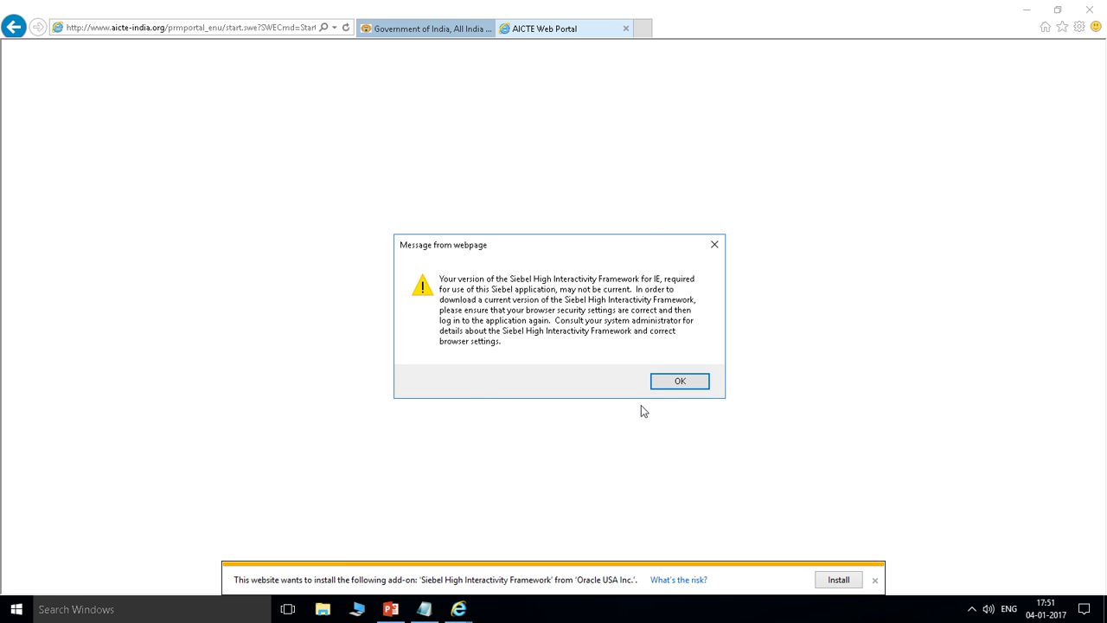
- Install the Siebel High Interactivity Framework add-on, auto-fix cross-domain data access, and run the portal
left_click(674, 384)
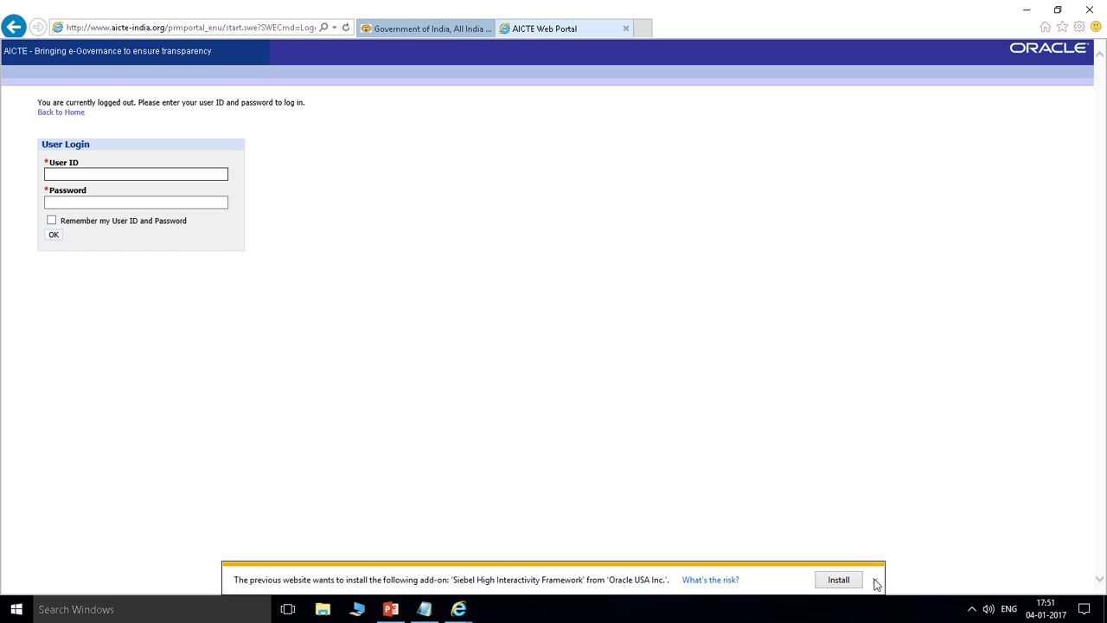
left_click(835, 583)
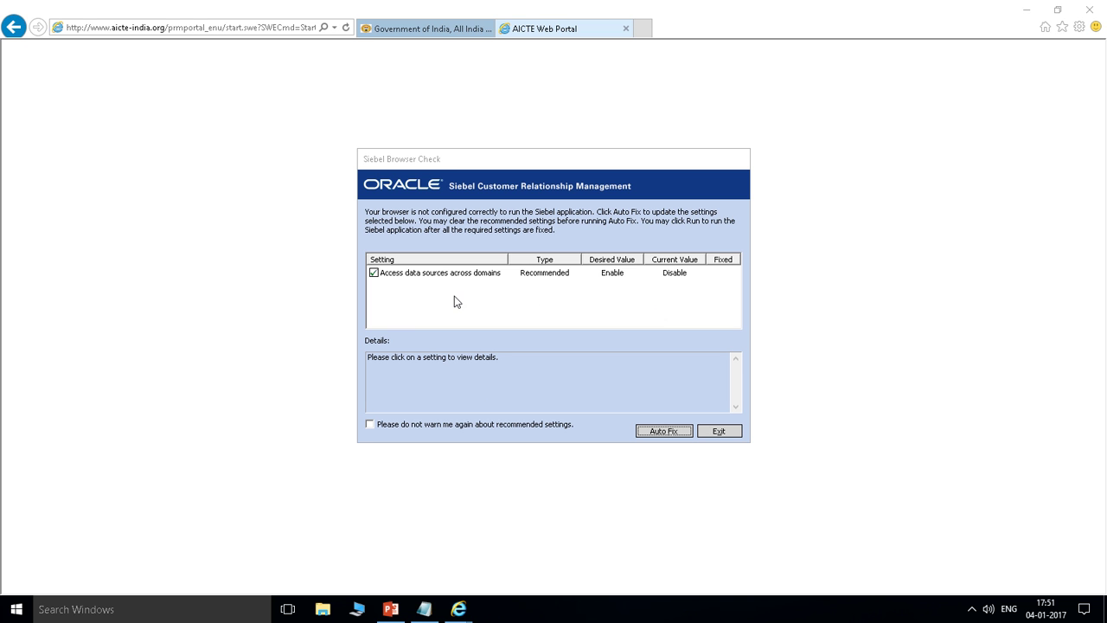
left_click(662, 432)
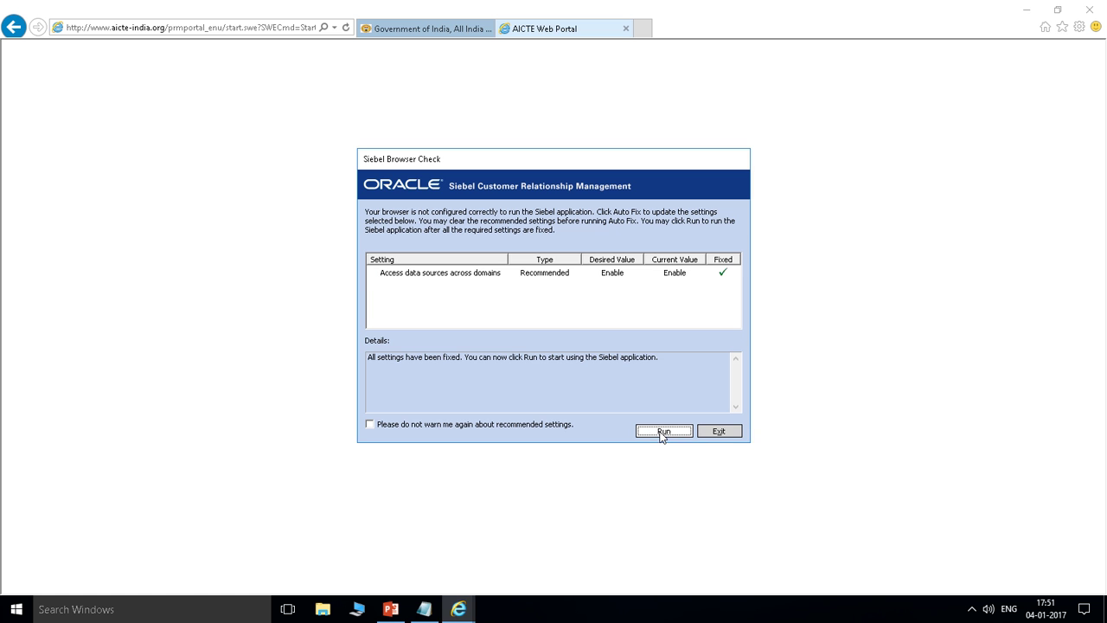
left_click(662, 432)
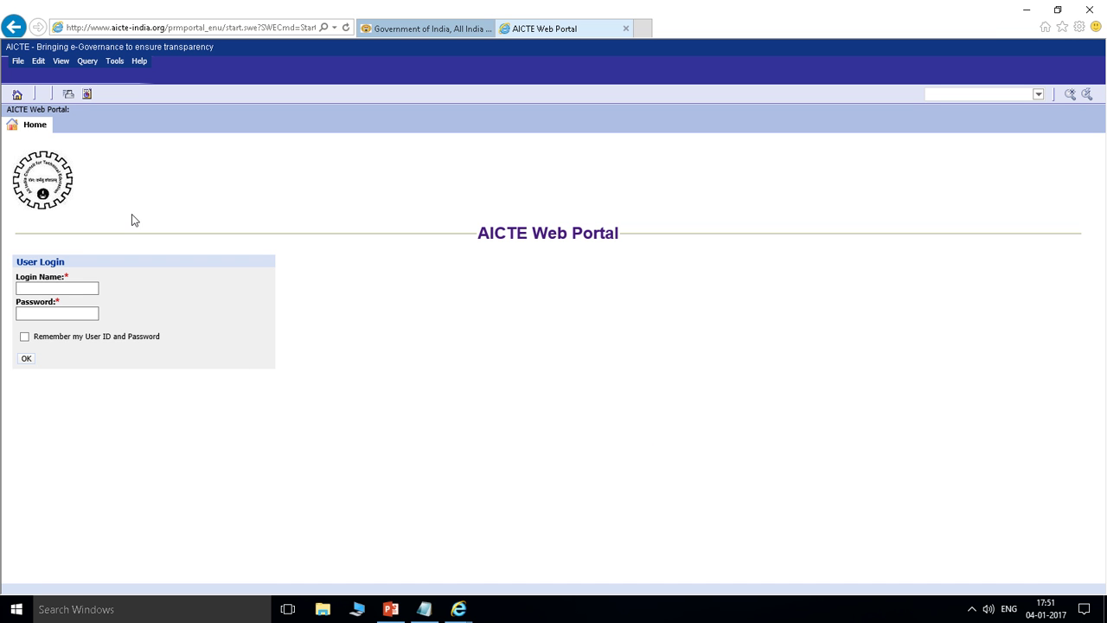
- Enter the user's login name and password on the AICTE Web Portal and submit
left_click(43, 289)
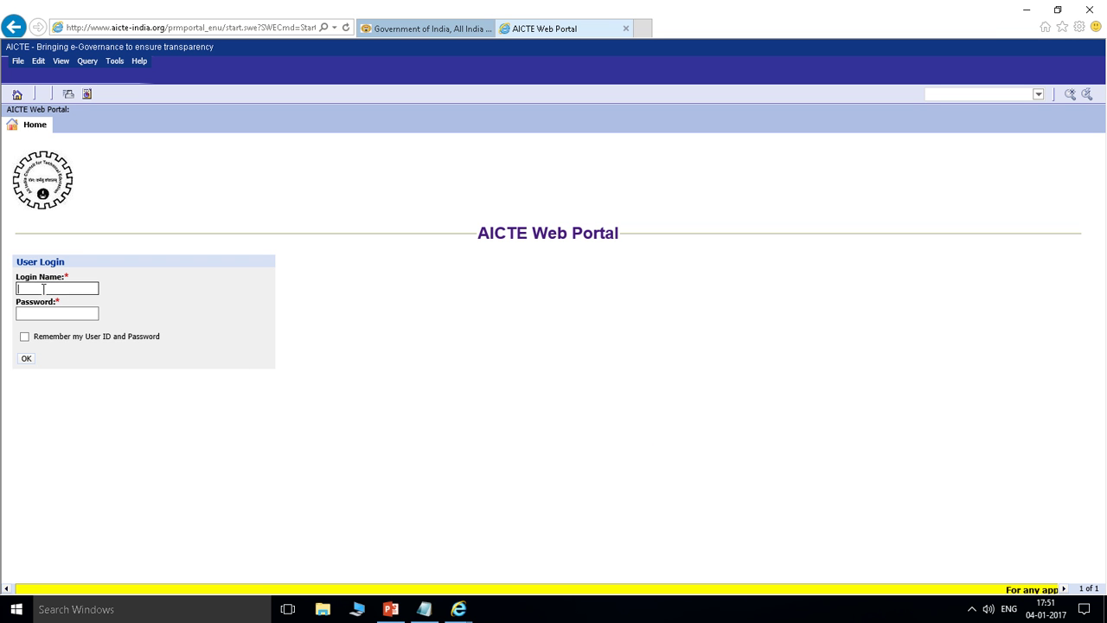
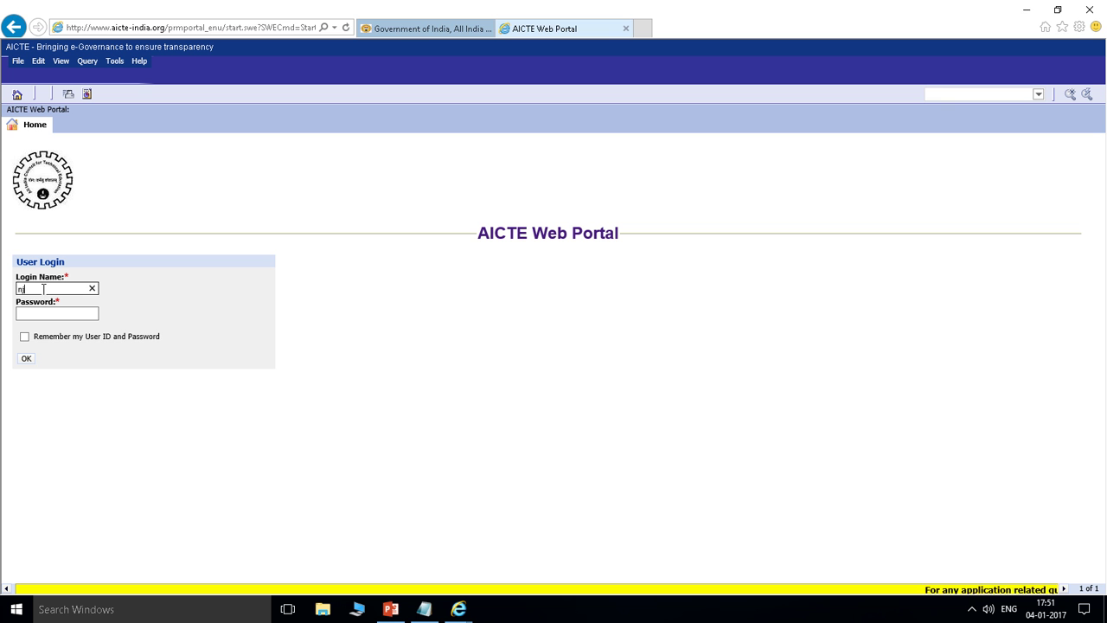
key("Tab")
type("***")
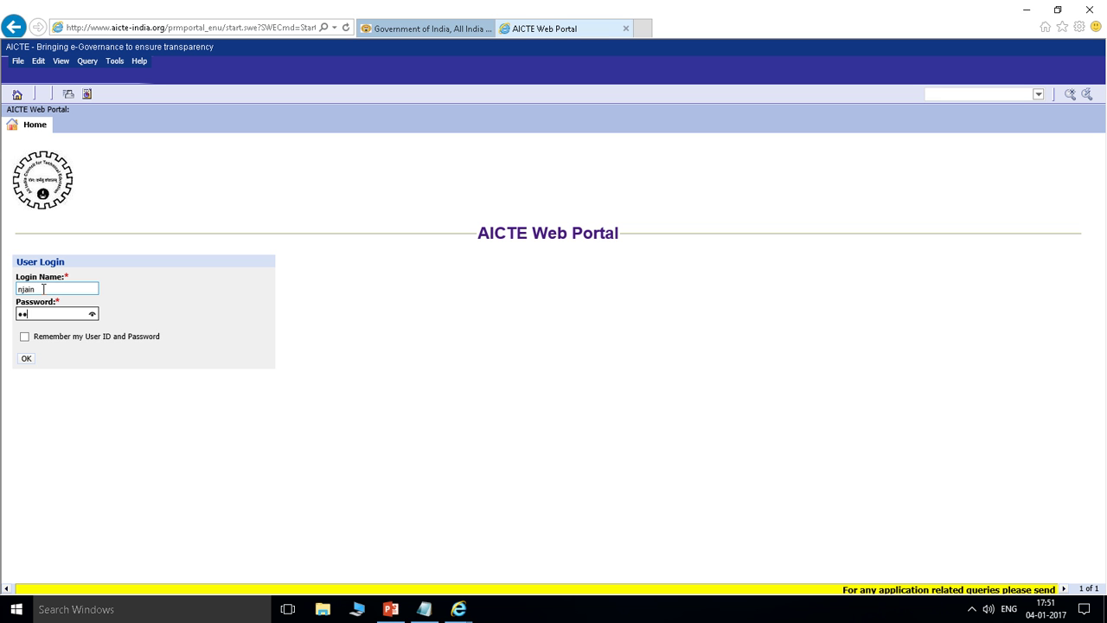
type("****")
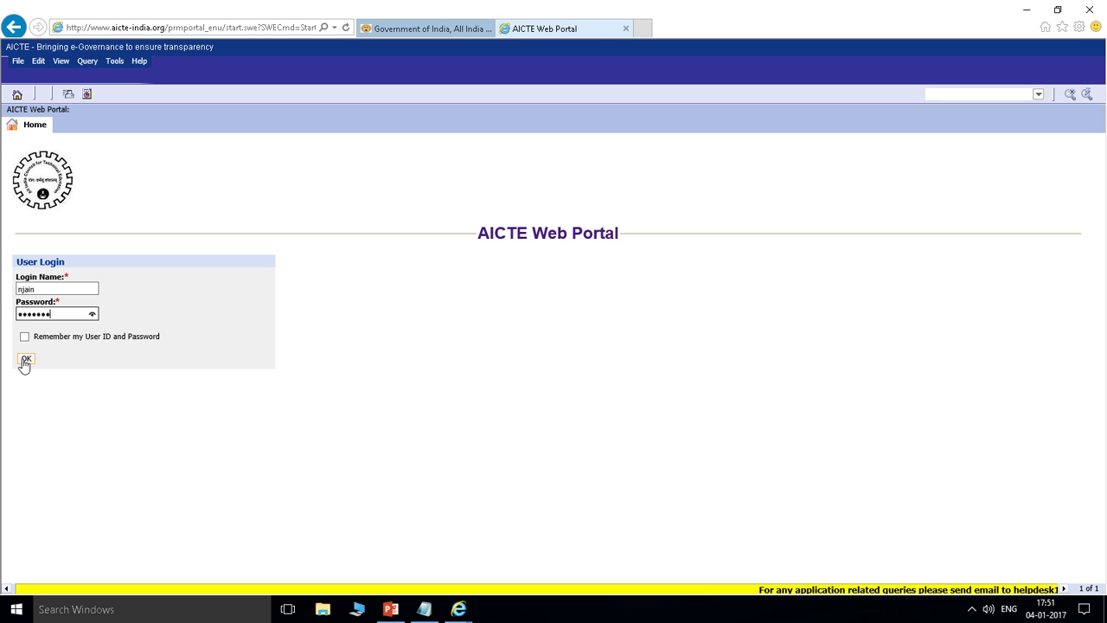
left_click(26, 358)
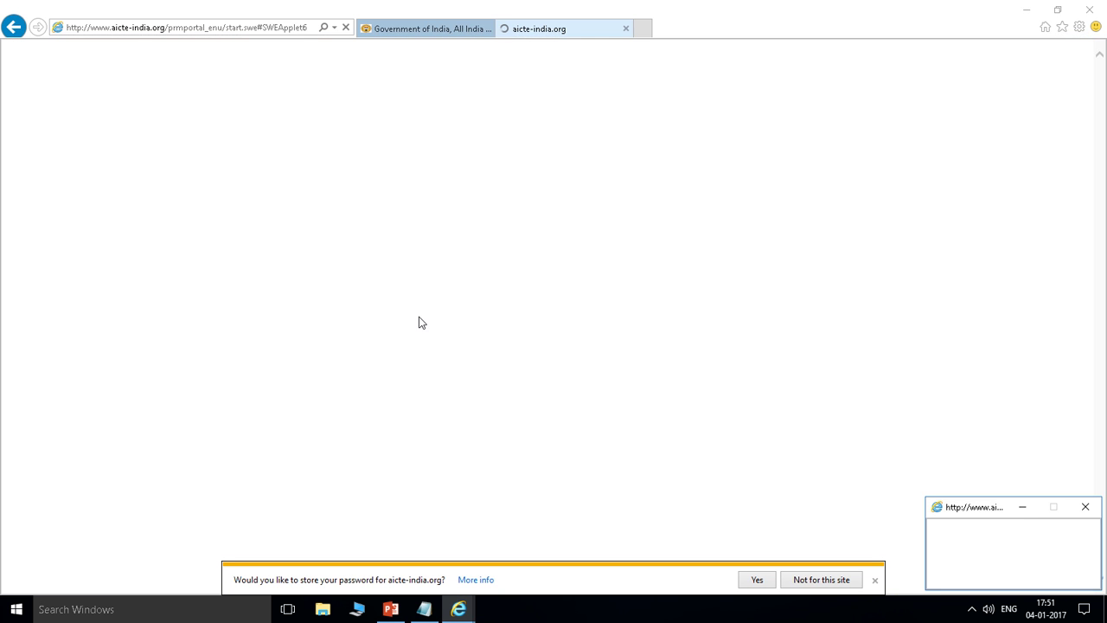